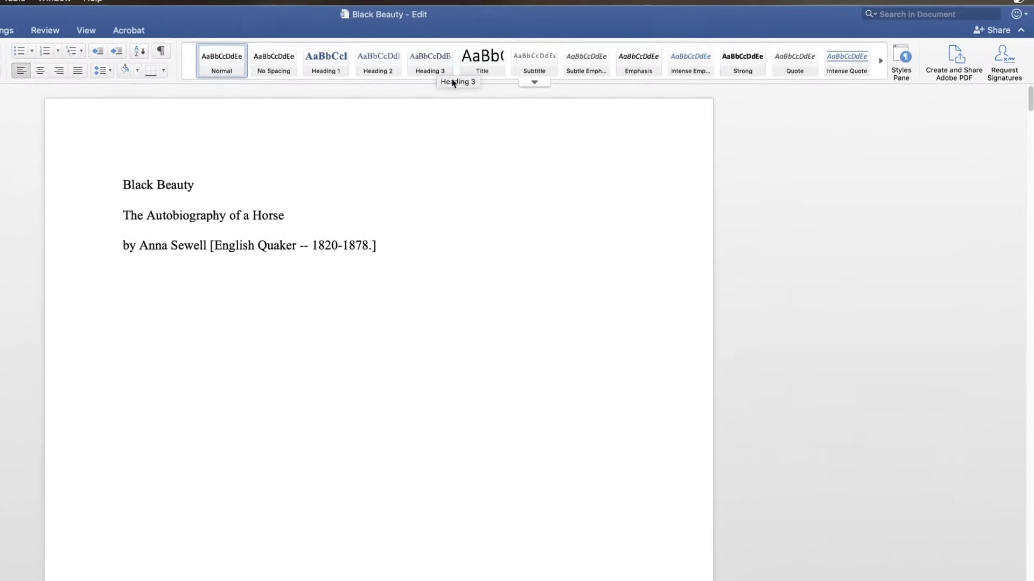
- Apply Heading 1 to Black Beauty, Dedication, Copyright, Preface and Part I
{"action": "left_click", "coordinate": [883, 60]}
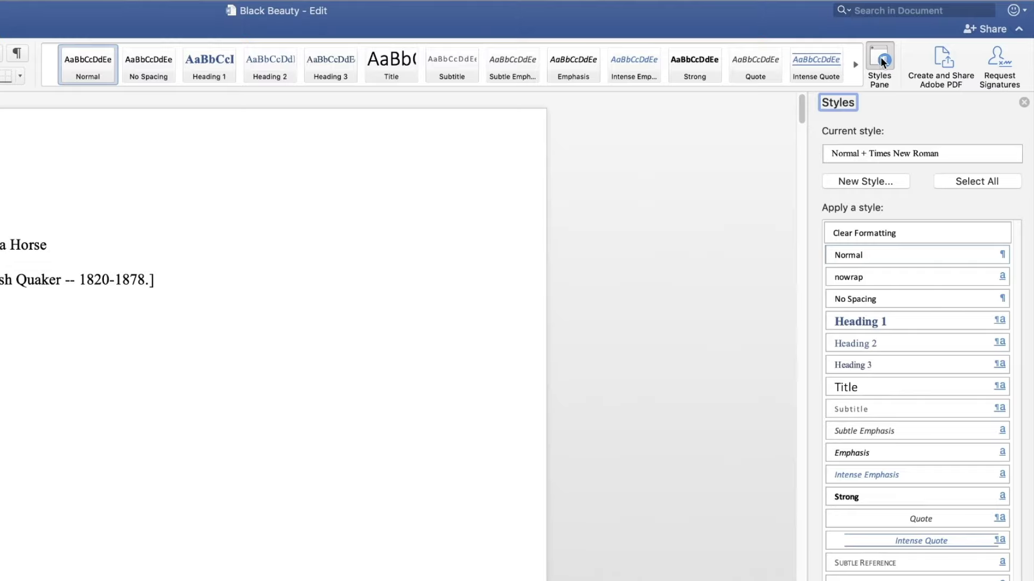
{"action": "left_click", "coordinate": [209, 65]}
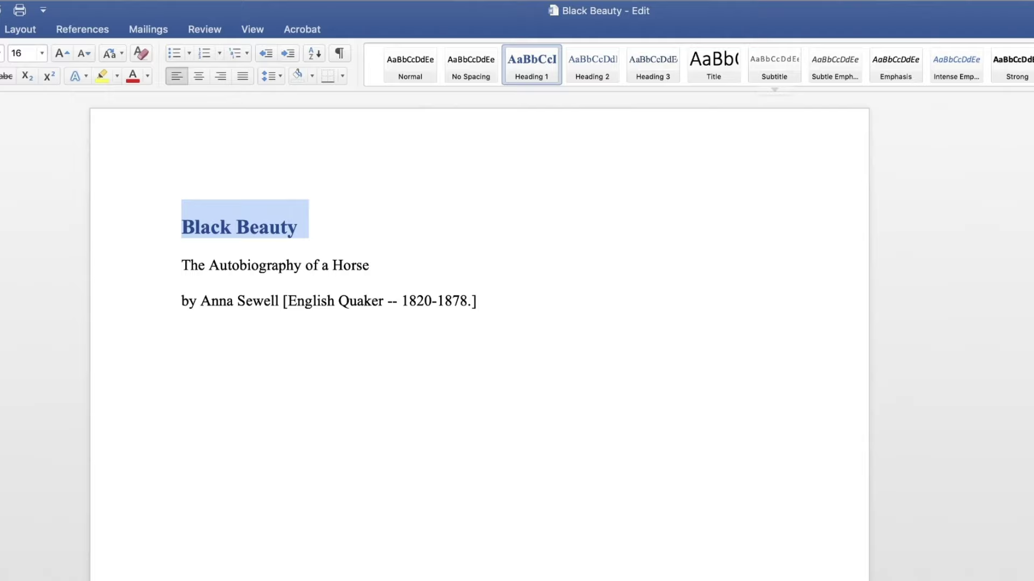
{"action": "scroll", "coordinate": [484, 323], "scroll_direction": "down", "scroll_amount": 10}
{"action": "key", "text": "shift+Left"}
{"action": "key", "text": "shift+Left"}
{"action": "key", "text": "shift+Left"}
{"action": "key", "text": "shift+Left"}
{"action": "key", "text": "shift+Left"}
{"action": "key", "text": "shift+Left"}
{"action": "key", "text": "shift+Left"}
{"action": "key", "text": "shift+Left"}
{"action": "key", "text": "shift+Left"}
{"action": "key", "text": "shift+Left"}
{"action": "key", "text": "super+alt+1"}
{"action": "scroll", "coordinate": [484, 323], "scroll_direction": "down", "scroll_amount": 12}
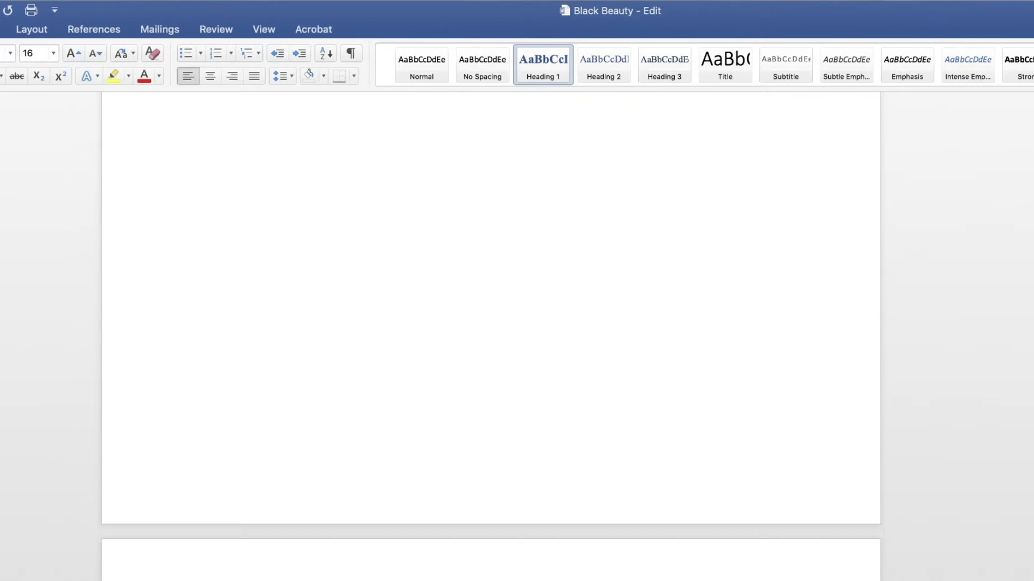
{"action": "scroll", "coordinate": [484, 323], "scroll_direction": "down", "scroll_amount": 8}
{"action": "key", "text": "shift+Left"}
{"action": "key", "text": "shift+Left"}
{"action": "key", "text": "shift+Left"}
{"action": "key", "text": "shift+Left"}
{"action": "key", "text": "shift+Left"}
{"action": "key", "text": "shift+Left"}
{"action": "key", "text": "shift+Left"}
{"action": "key", "text": "shift+Left"}
{"action": "key", "text": "shift+Left"}
{"action": "key", "text": "super+alt+1"}
{"action": "scroll", "coordinate": [485, 323], "scroll_direction": "down", "scroll_amount": 8}
{"action": "left_click_drag", "start_coordinate": [247, 161], "coordinate": [169, 158]}
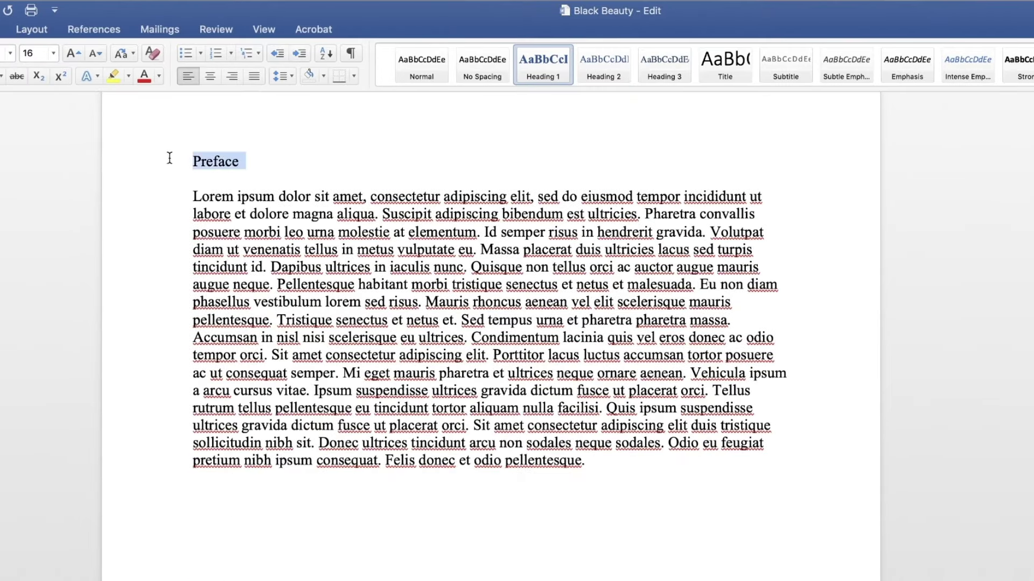
{"action": "key", "text": "super+alt+1"}
{"action": "scroll", "coordinate": [616, 270], "scroll_direction": "down", "scroll_amount": 10}
{"action": "key", "text": "shift+Left"}
{"action": "key", "text": "shift+Left"}
{"action": "key", "text": "shift+Left"}
{"action": "key", "text": "shift+Left"}
{"action": "key", "text": "shift+Left"}
{"action": "key", "text": "shift+Left"}
{"action": "key", "text": "super+alt+1"}
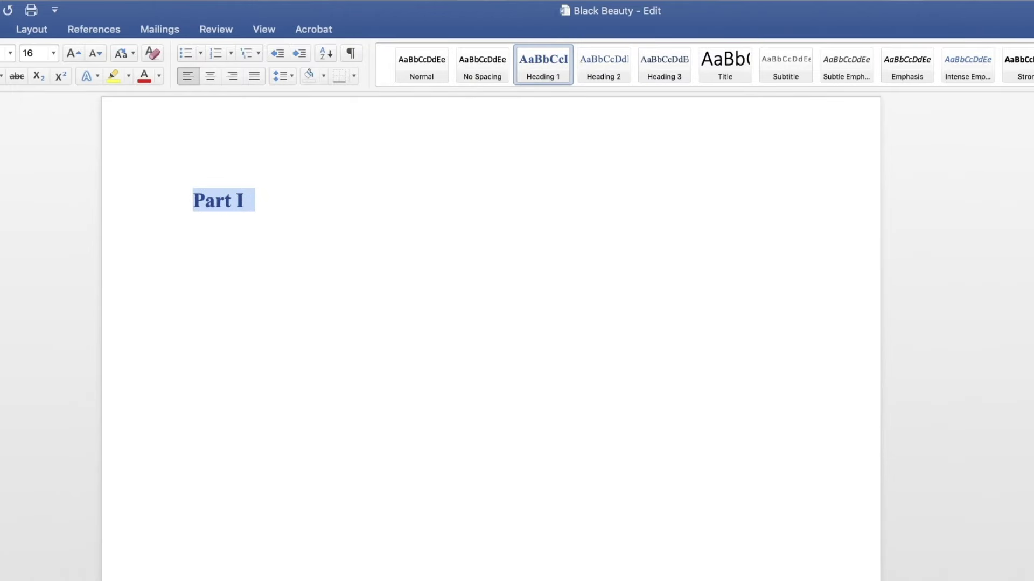
- Apply Heading 2 to 01 My Early Home, 02 The Hunt, 03 My Breaking In and 04 Birtwick Park
{"action": "scroll", "coordinate": [484, 323], "scroll_direction": "down", "scroll_amount": 10}
{"action": "key", "text": "shift+Home"}
{"action": "key", "text": "super+alt+2"}
{"action": "scroll", "coordinate": [484, 323], "scroll_direction": "down", "scroll_amount": 5}
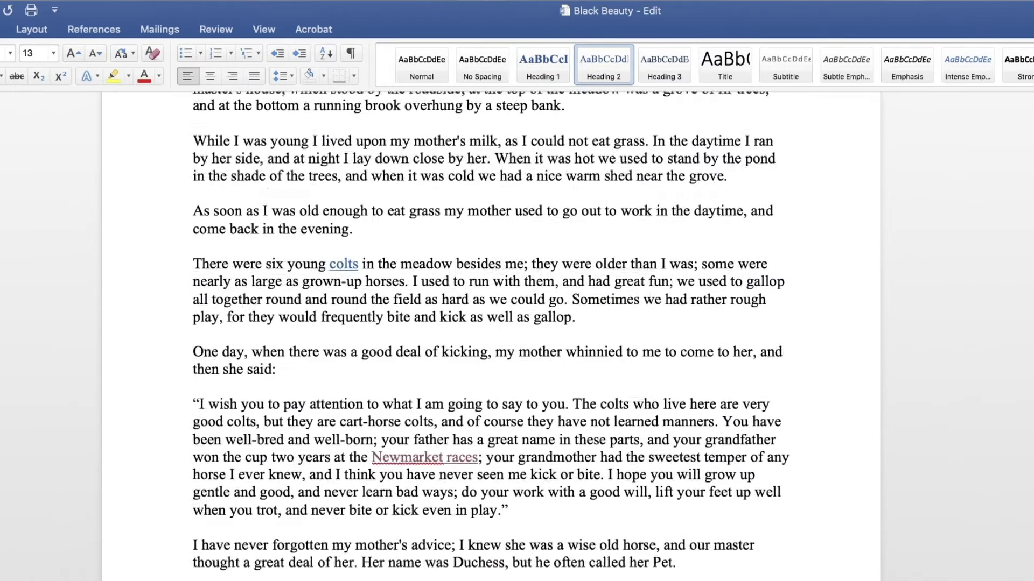
{"action": "scroll", "coordinate": [485, 323], "scroll_direction": "down", "scroll_amount": 10}
{"action": "key", "text": "shift+Home"}
{"action": "key", "text": "super+alt+2"}
{"action": "scroll", "coordinate": [484, 323], "scroll_direction": "down", "scroll_amount": 10}
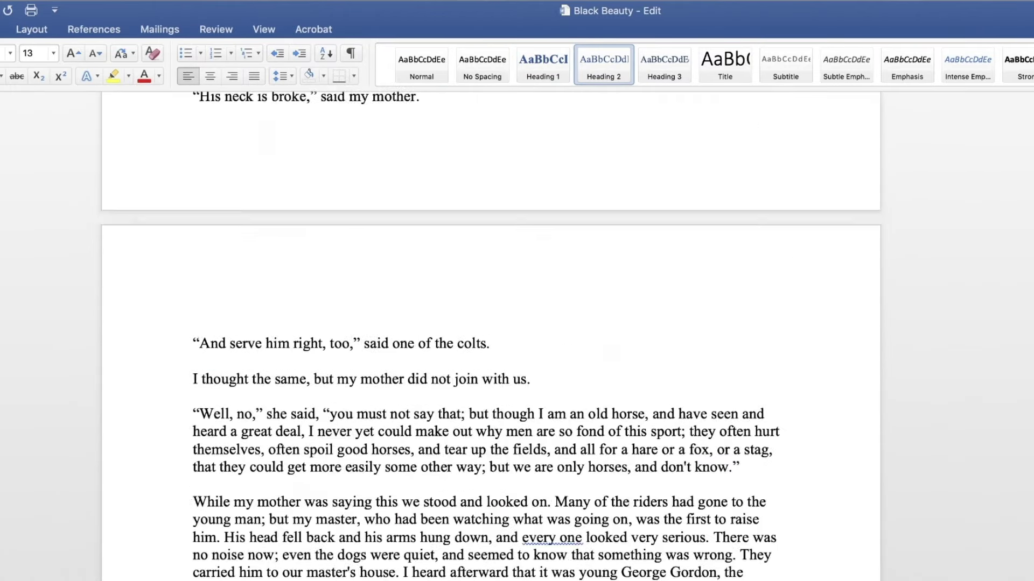
{"action": "scroll", "coordinate": [484, 323], "scroll_direction": "down", "scroll_amount": 10}
{"action": "key", "text": "shift+Home"}
{"action": "key", "text": "super+alt+2"}
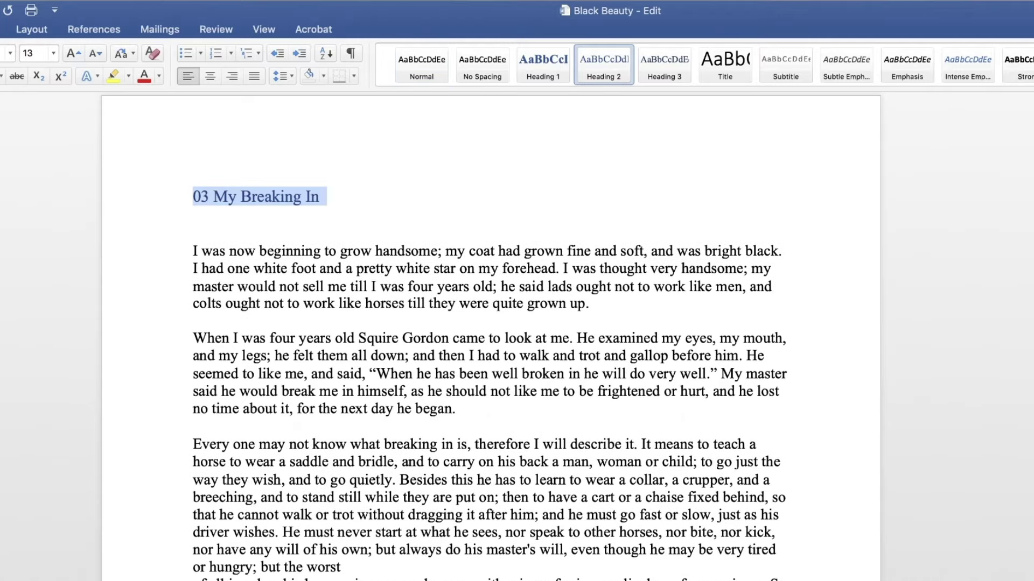
{"action": "scroll", "coordinate": [485, 323], "scroll_direction": "down", "scroll_amount": 10}
{"action": "key", "text": "shift+Home"}
{"action": "key", "text": "super+alt+2"}
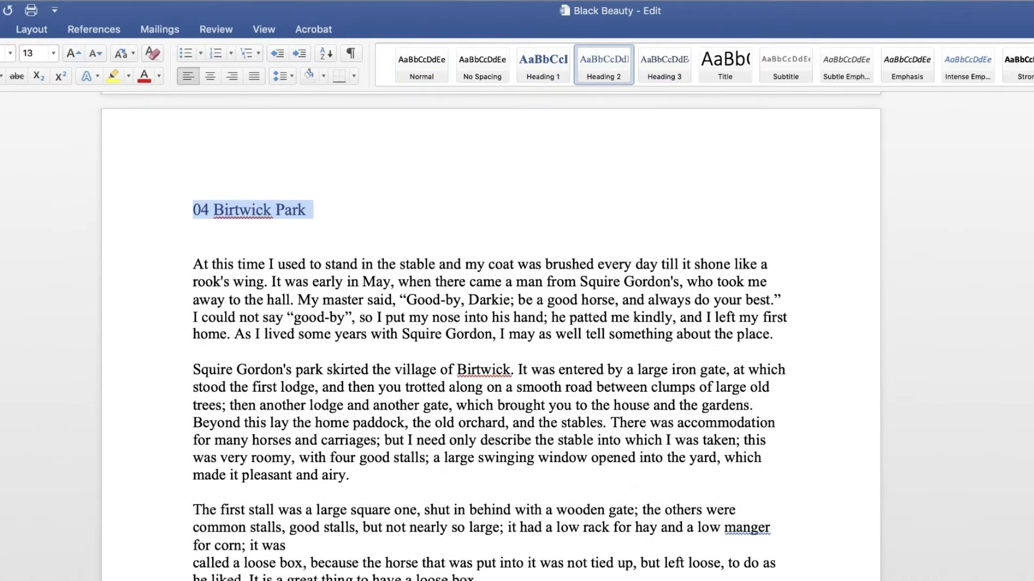
{"action": "scroll", "coordinate": [484, 323], "scroll_direction": "down", "scroll_amount": 20}
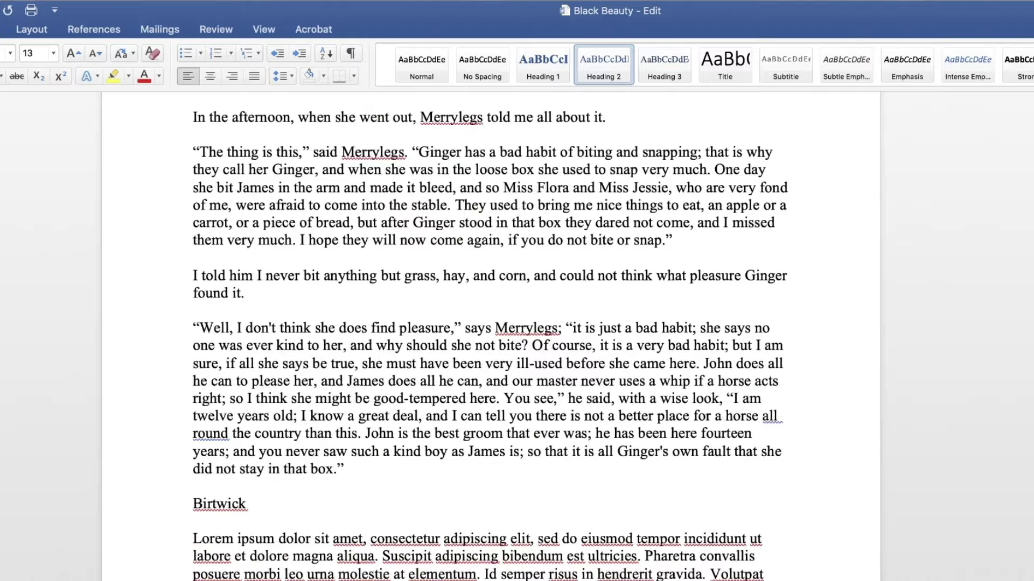
{"action": "scroll", "coordinate": [280, 482], "scroll_direction": "down", "scroll_amount": 3}
{"action": "scroll", "coordinate": [280, 482], "scroll_direction": "up", "scroll_amount": 15}
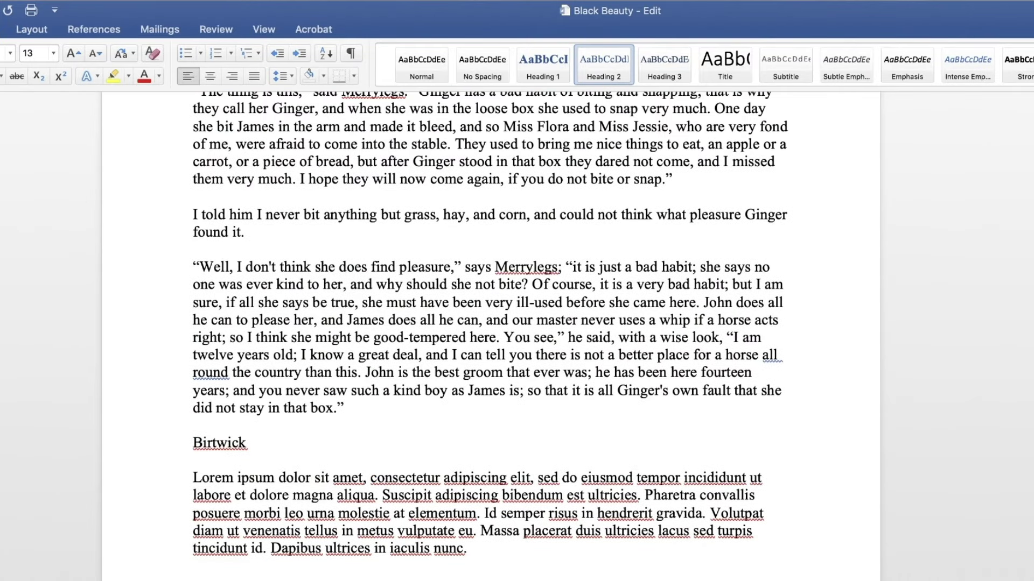
- Style the Birtwick subheading as Heading 3, and Resources and About the Author as Heading 1
{"action": "left_click_drag", "start_coordinate": [251, 443], "coordinate": [192, 443]}
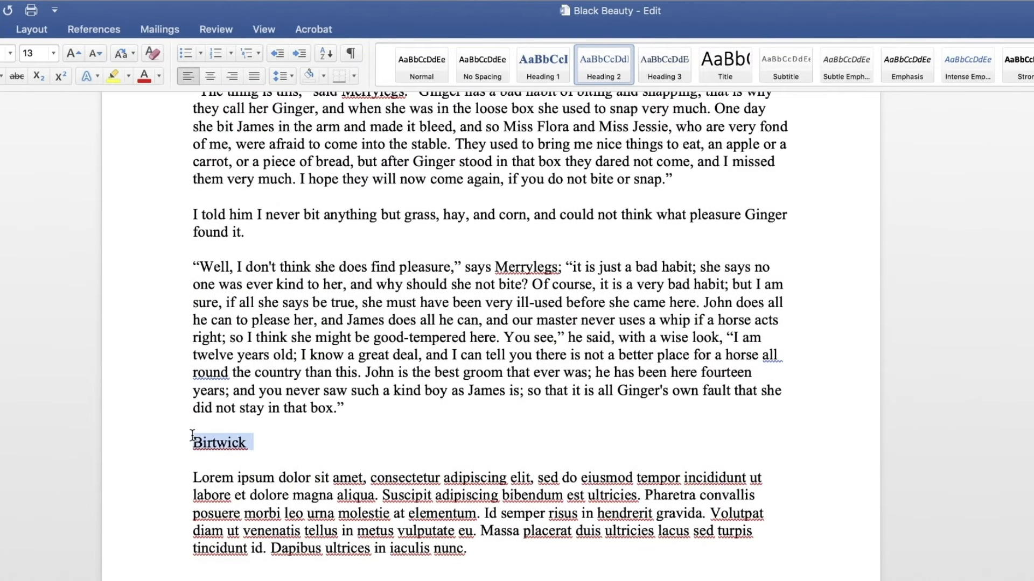
{"action": "left_click", "coordinate": [660, 54]}
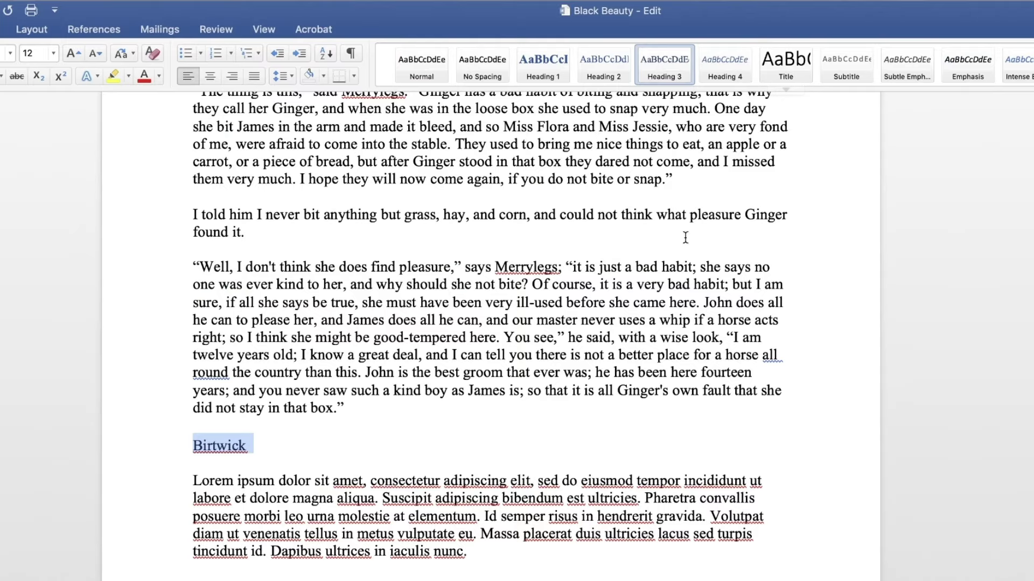
{"action": "scroll", "coordinate": [490, 323], "scroll_direction": "down", "scroll_amount": 15}
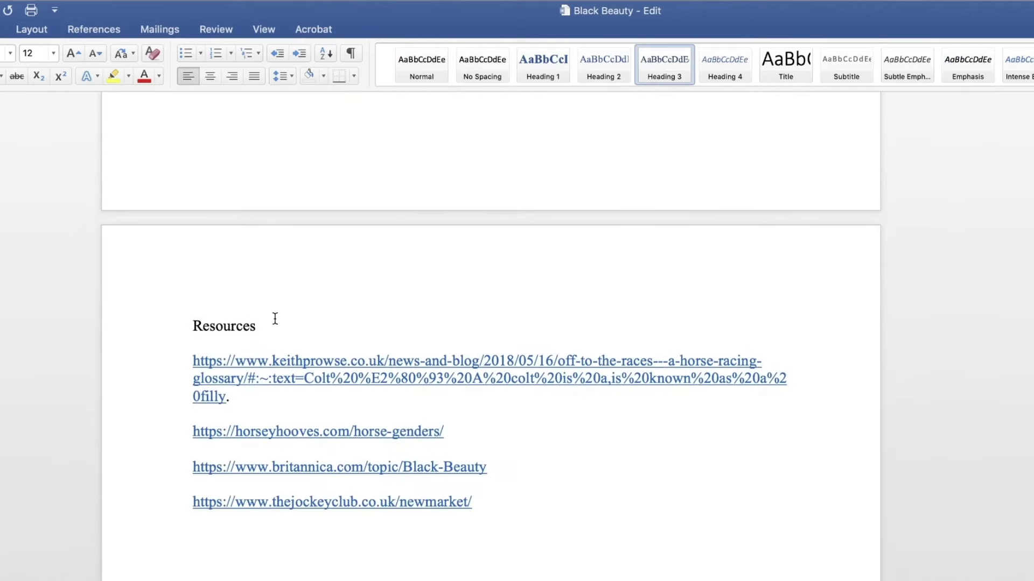
{"action": "left_click_drag", "start_coordinate": [272, 326], "coordinate": [188, 324]}
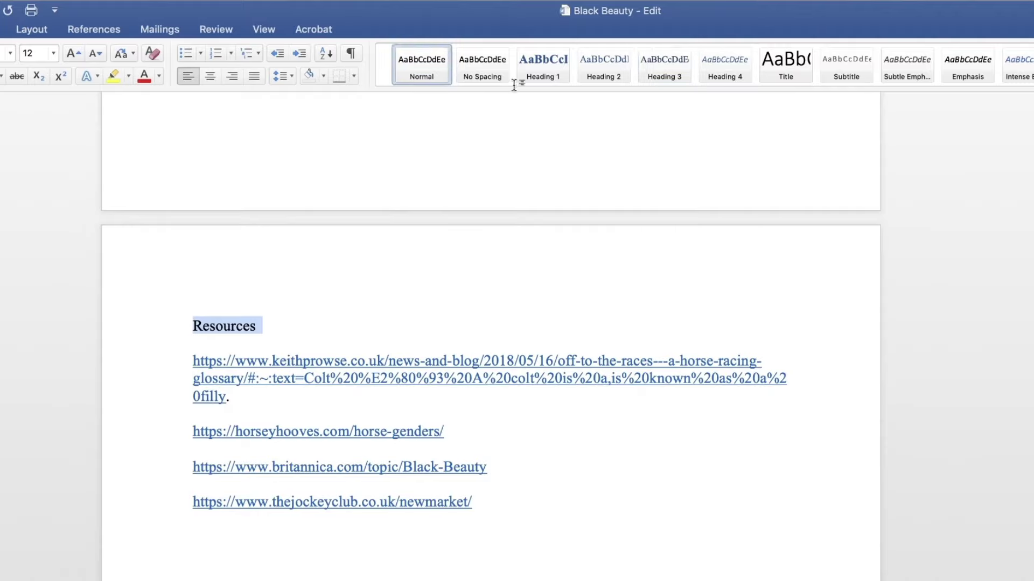
{"action": "left_click", "coordinate": [540, 62]}
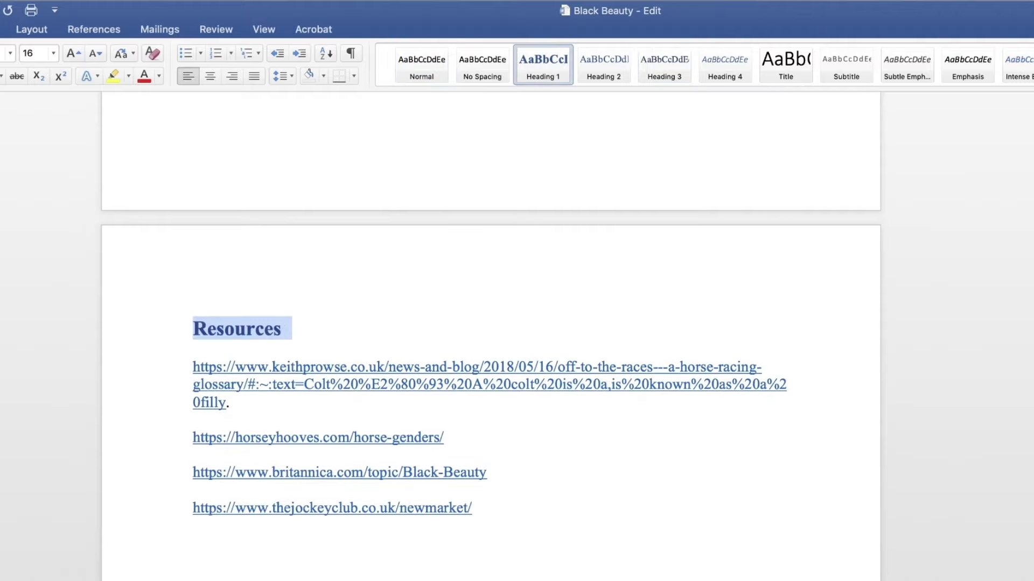
{"action": "scroll", "coordinate": [491, 333], "scroll_direction": "down", "scroll_amount": 15}
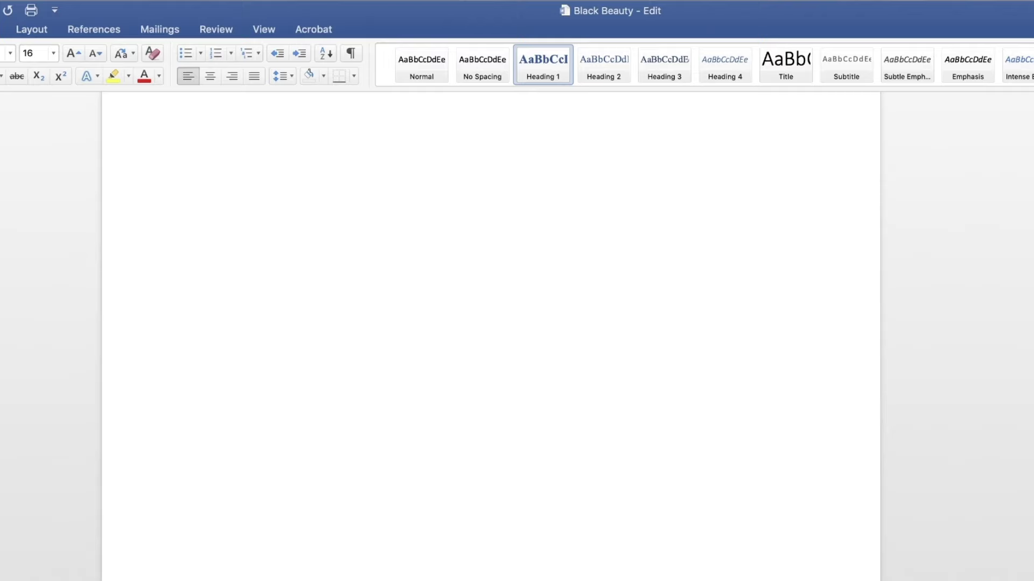
{"action": "left_click_drag", "start_coordinate": [339, 302], "coordinate": [193, 299]}
{"action": "left_click", "coordinate": [528, 60]}
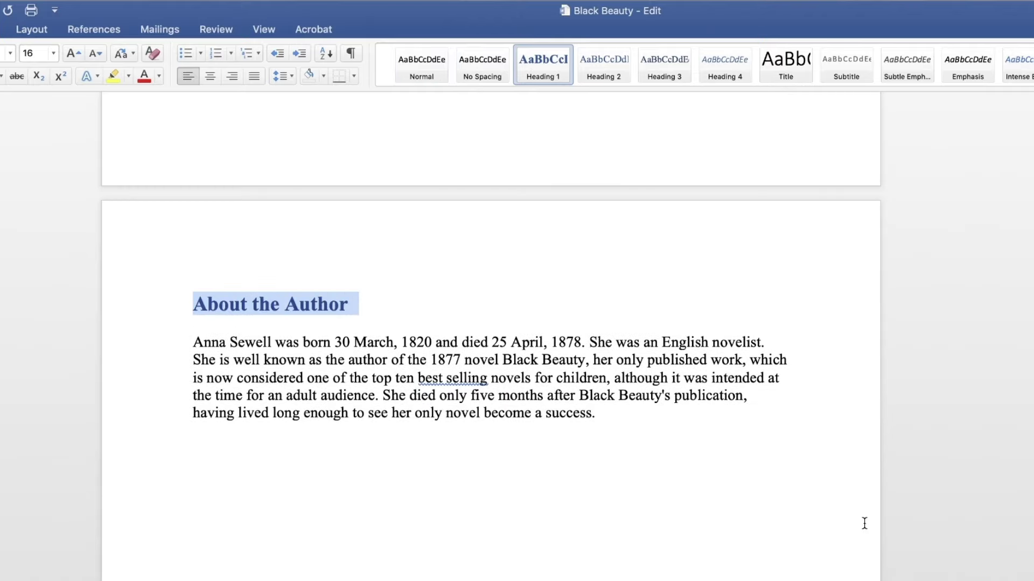
{"action": "scroll", "coordinate": [491, 333], "scroll_direction": "up", "scroll_amount": 5}
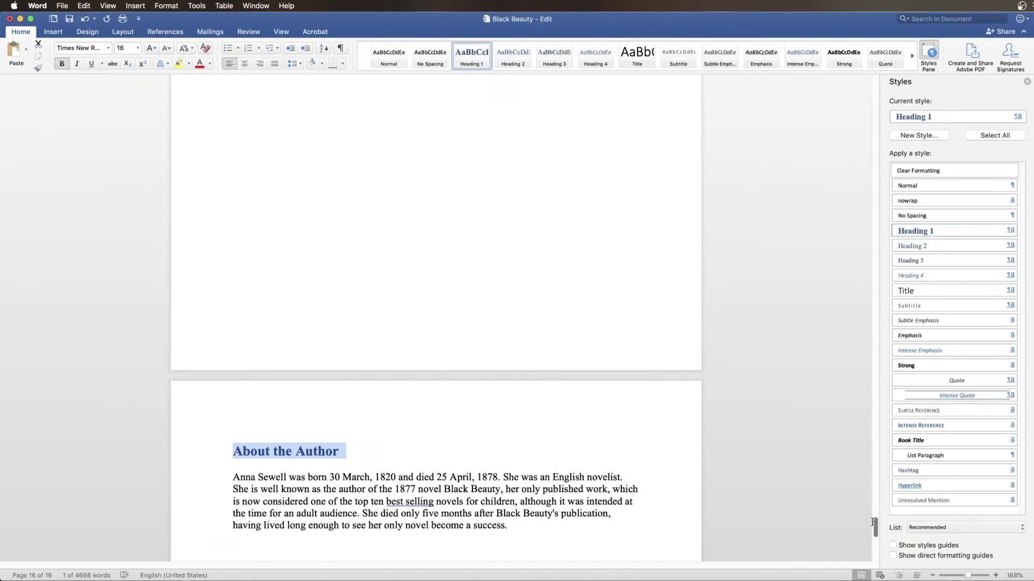
{"action": "left_click_drag", "start_coordinate": [873, 522], "coordinate": [885, 84]}
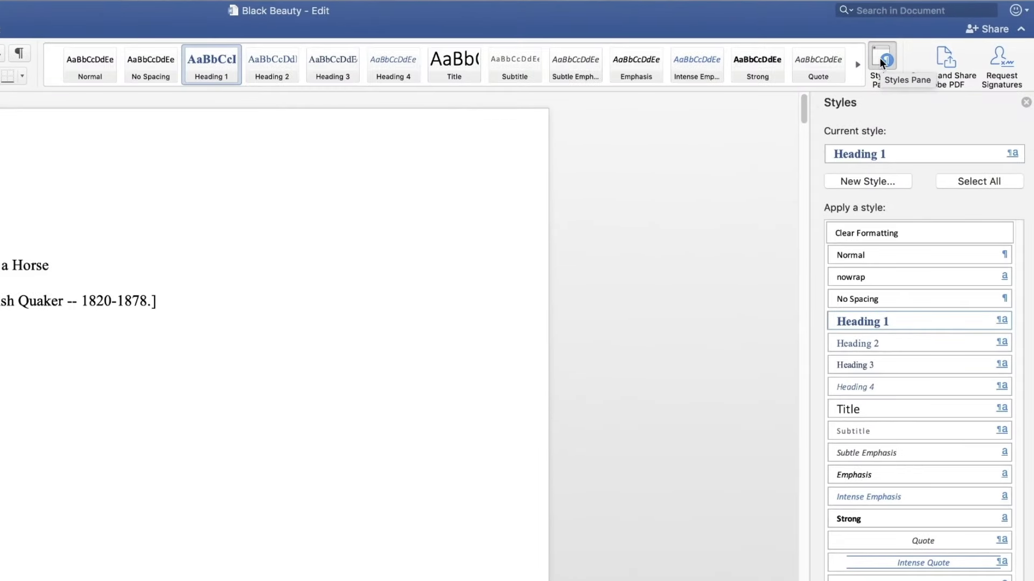
- Modify the Heading 1 style to use the Arial font, keeping 16 pt bold
{"action": "left_click", "coordinate": [1005, 321]}
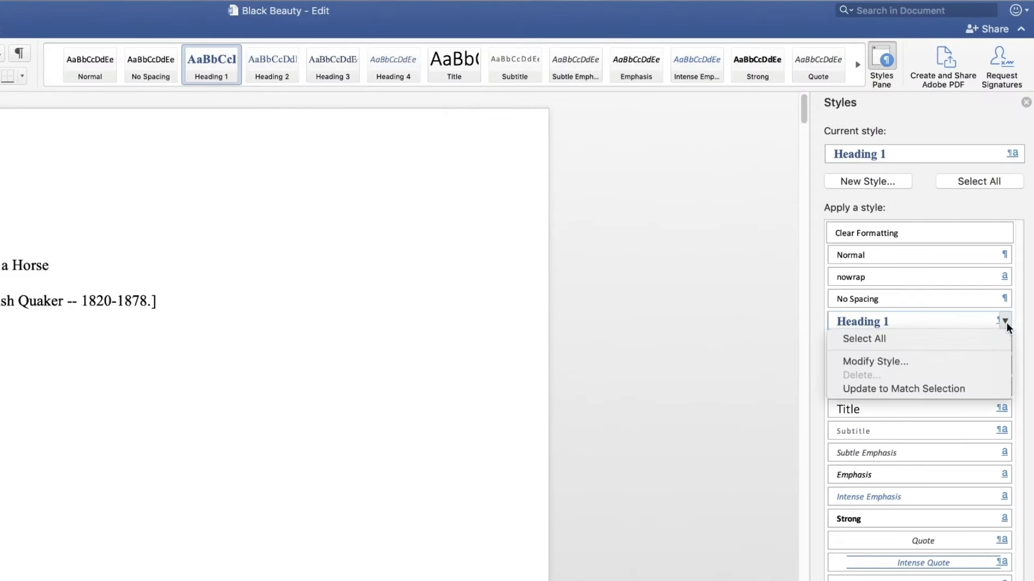
{"action": "left_click", "coordinate": [914, 362]}
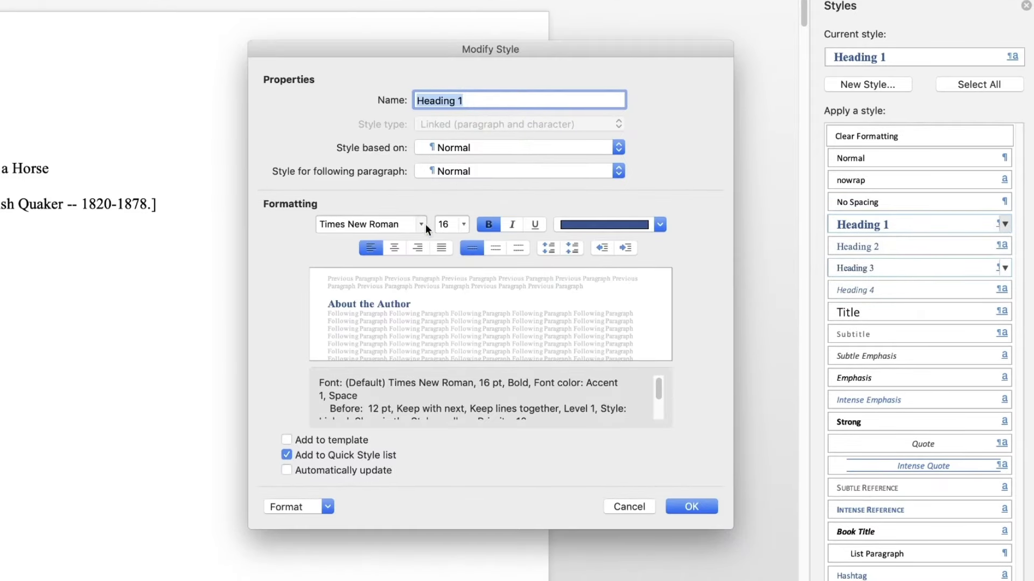
{"action": "left_click", "coordinate": [420, 224]}
{"action": "mouse_move", "coordinate": [415, 360]}
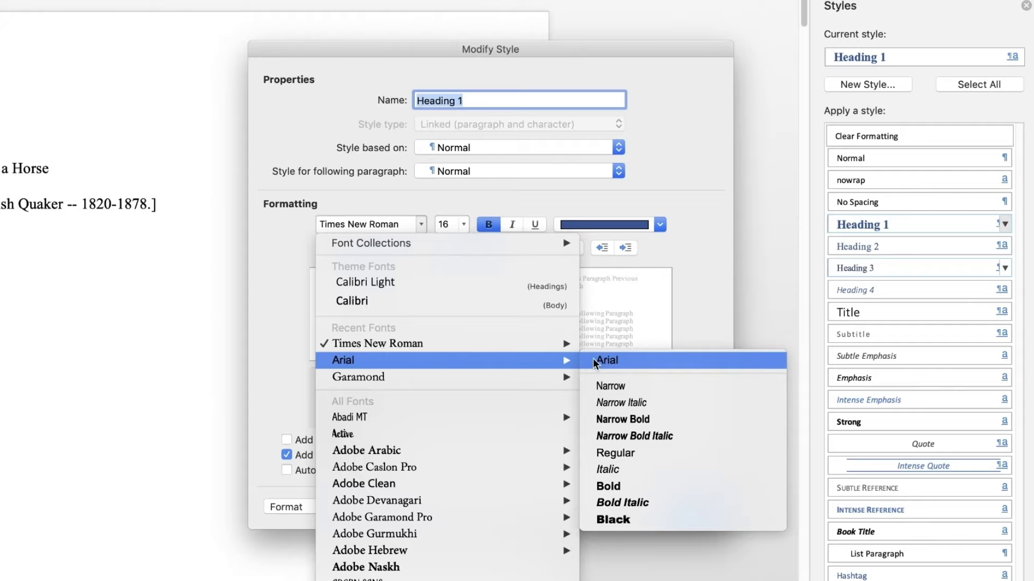
{"action": "left_click", "coordinate": [617, 360]}
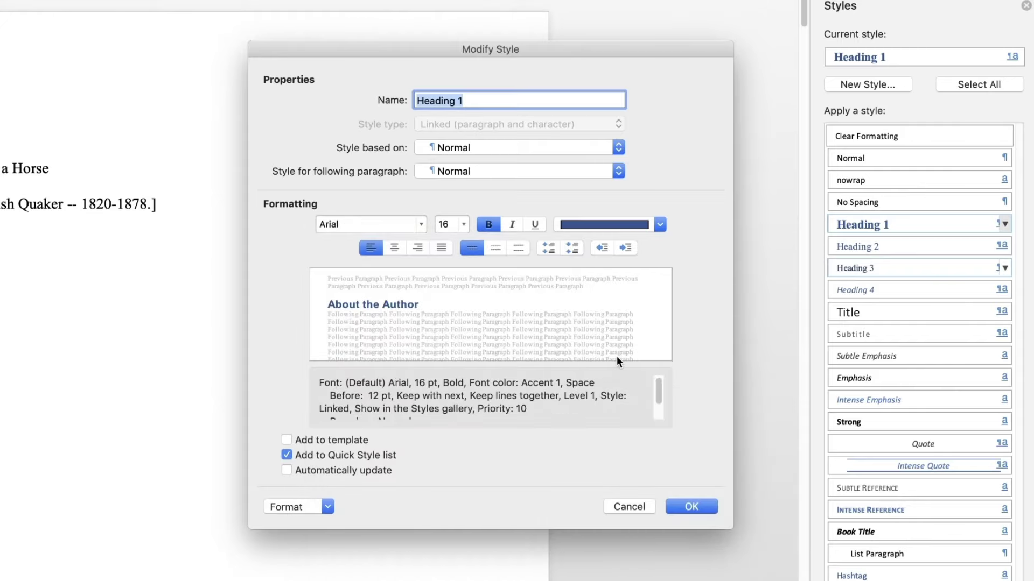
{"action": "left_click", "coordinate": [695, 501]}
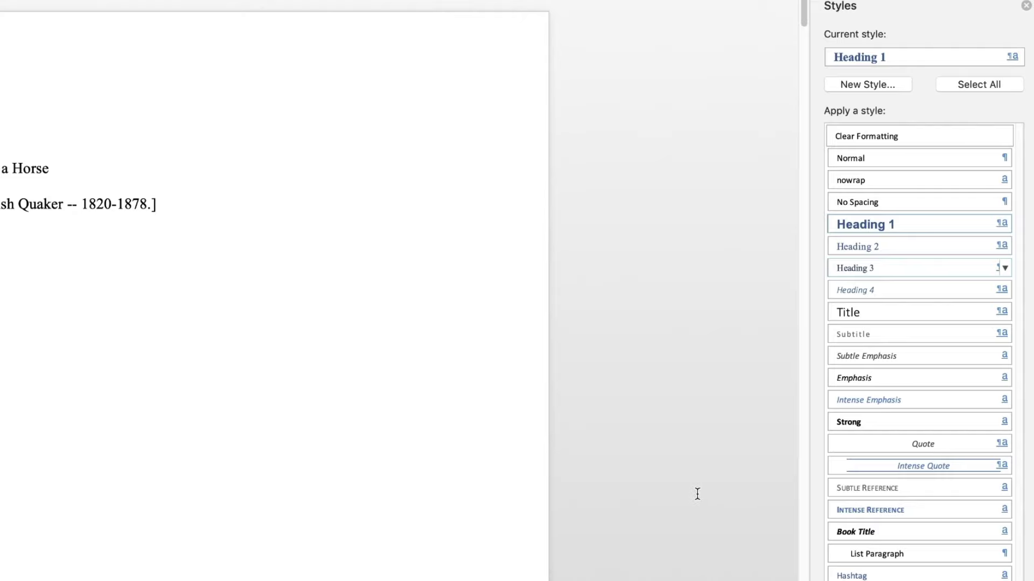
- Modify the Heading 2 style to use the Arial font
{"action": "left_click", "coordinate": [1005, 246]}
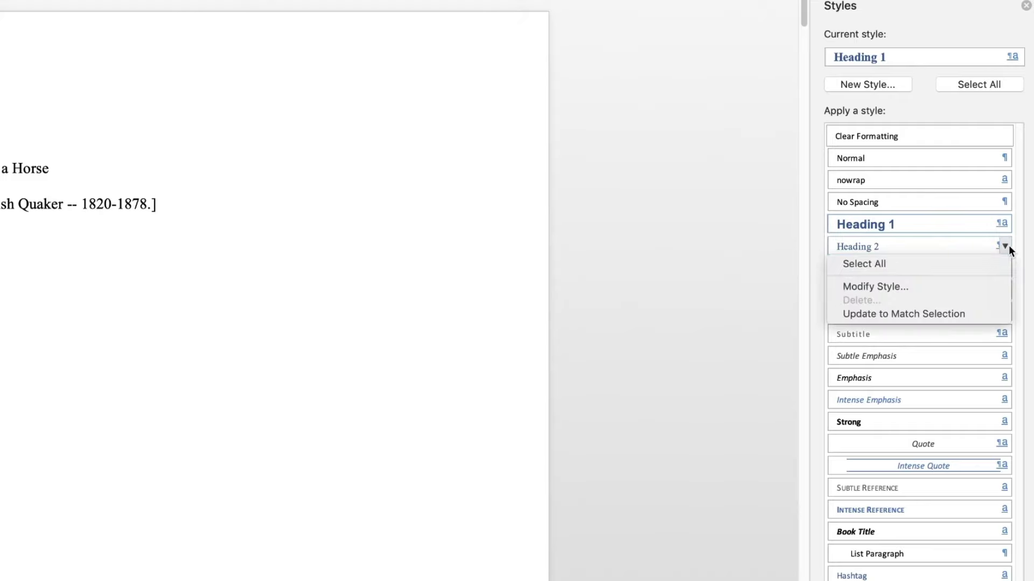
{"action": "left_click", "coordinate": [910, 286]}
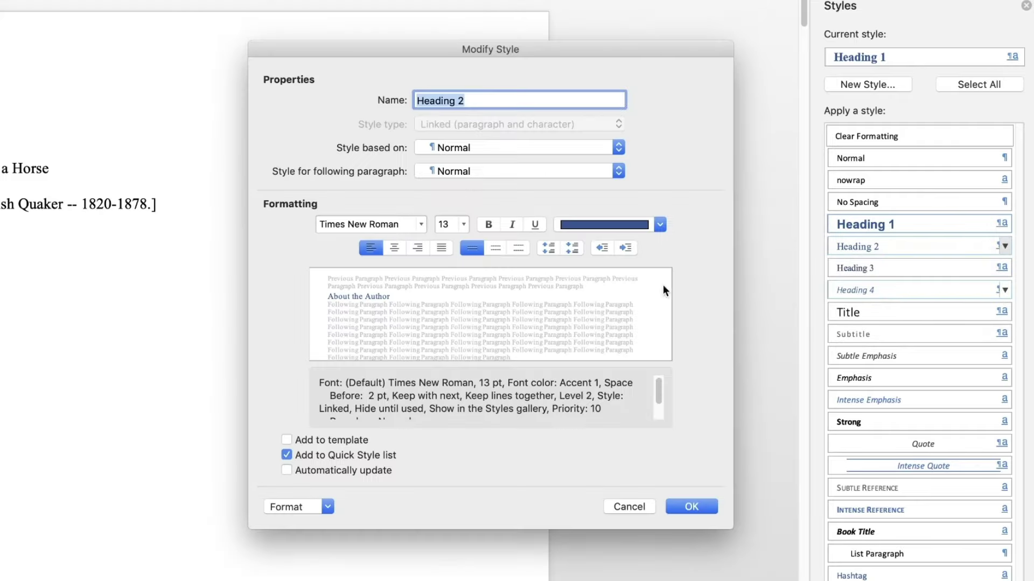
{"action": "left_click", "coordinate": [419, 224]}
{"action": "mouse_move", "coordinate": [366, 345]}
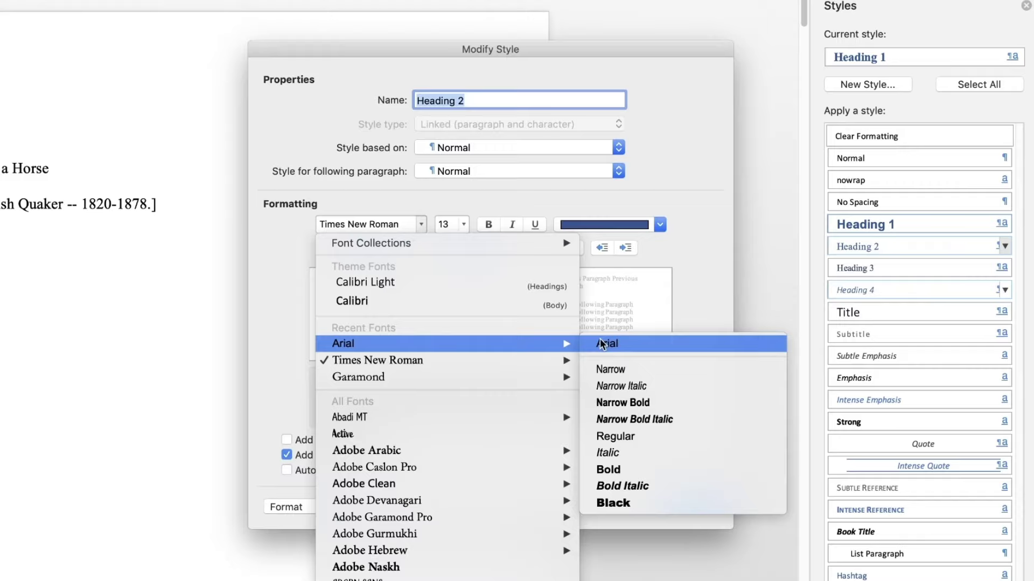
{"action": "left_click", "coordinate": [634, 338]}
{"action": "left_click", "coordinate": [687, 504]}
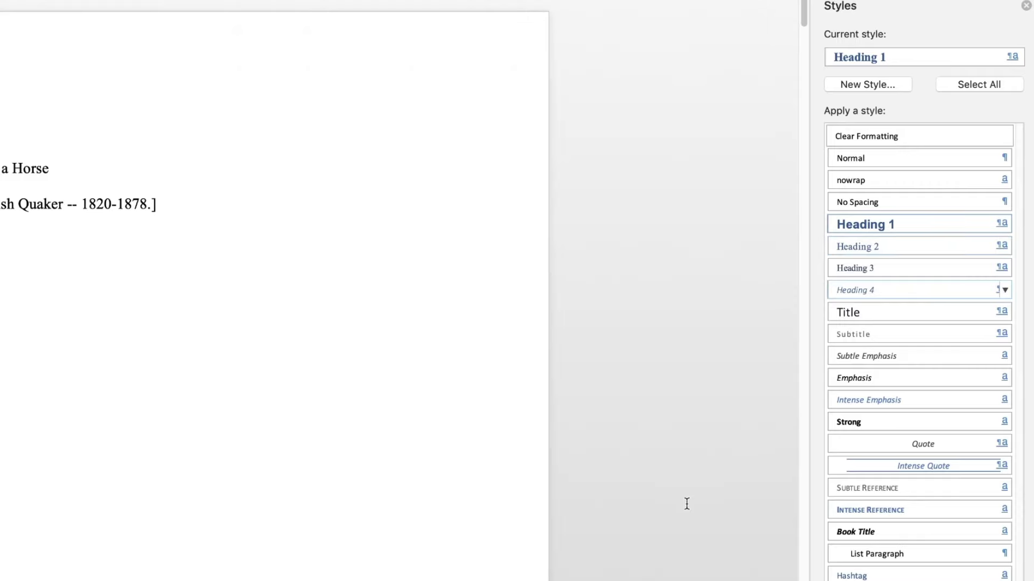
- Modify the Heading 3 style to use the Arial font
{"action": "left_click", "coordinate": [1005, 268]}
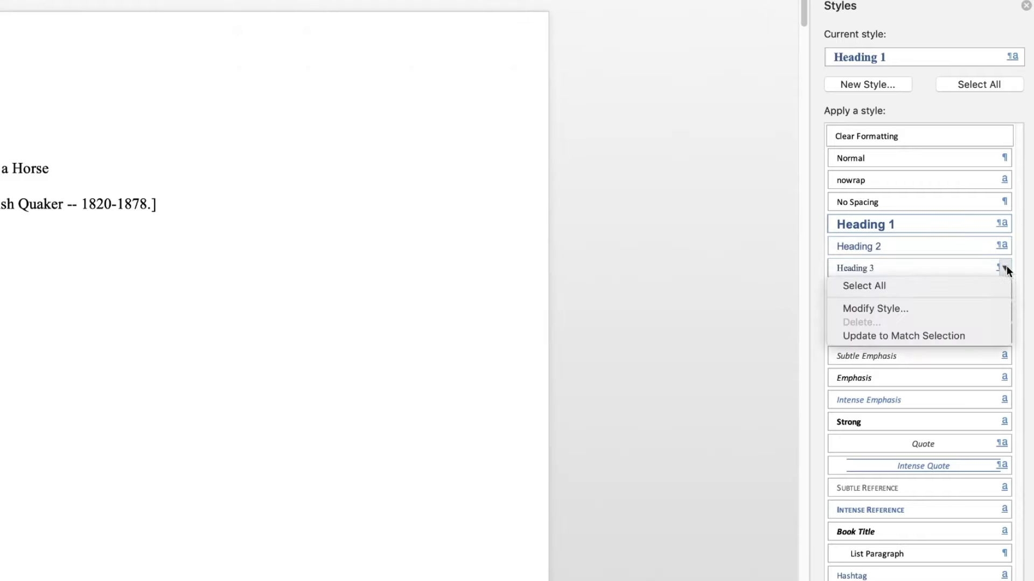
{"action": "left_click", "coordinate": [940, 306]}
{"action": "left_click", "coordinate": [415, 222]}
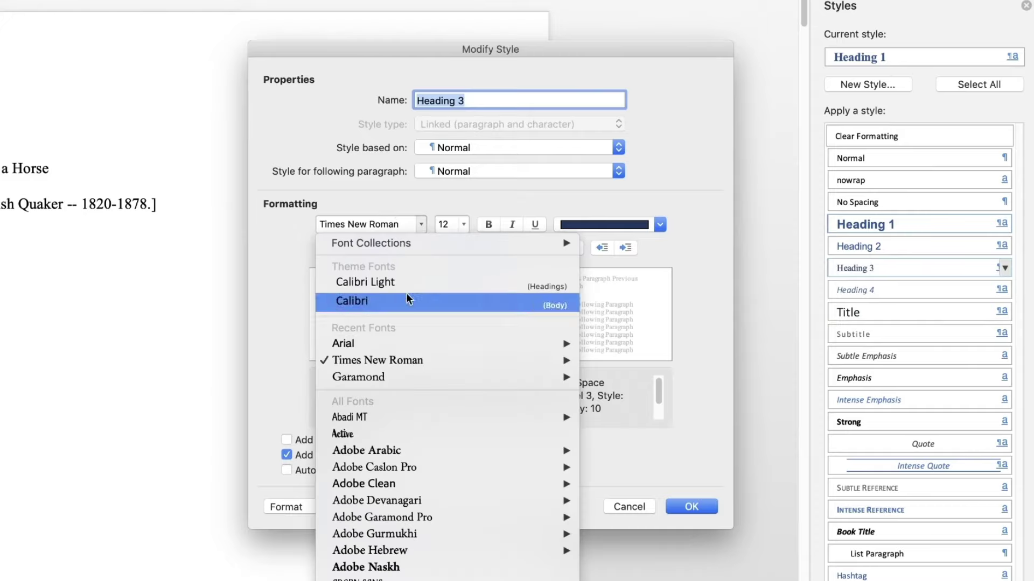
{"action": "mouse_move", "coordinate": [398, 340]}
{"action": "left_click", "coordinate": [637, 345]}
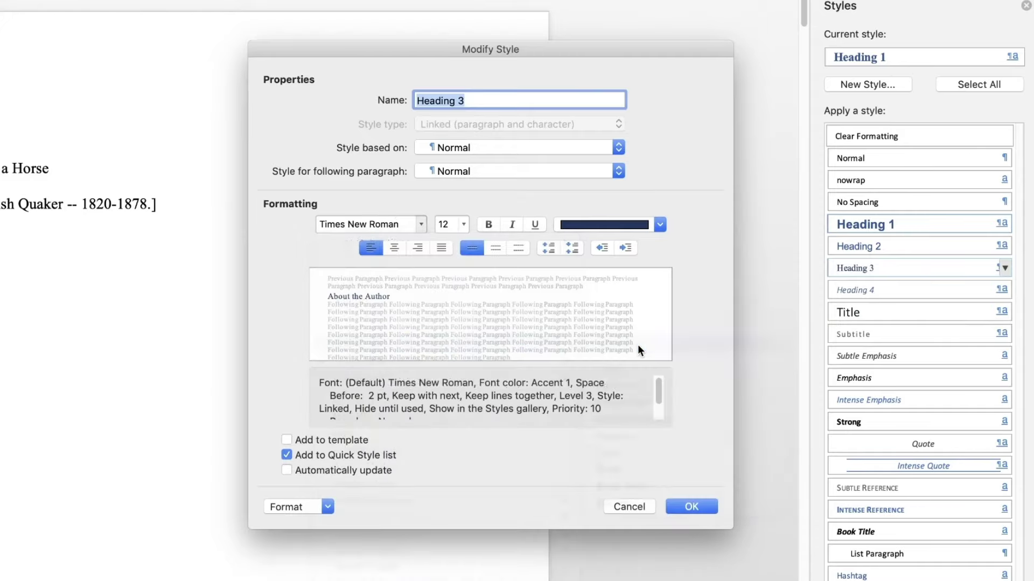
{"action": "left_click", "coordinate": [691, 506]}
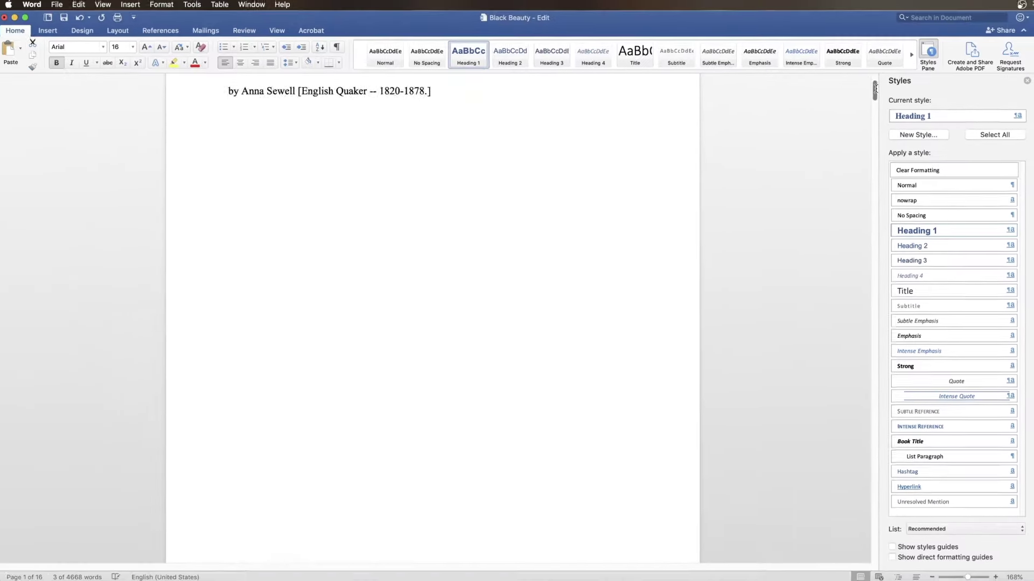
{"action": "left_click_drag", "start_coordinate": [875, 88], "coordinate": [882, 227]}
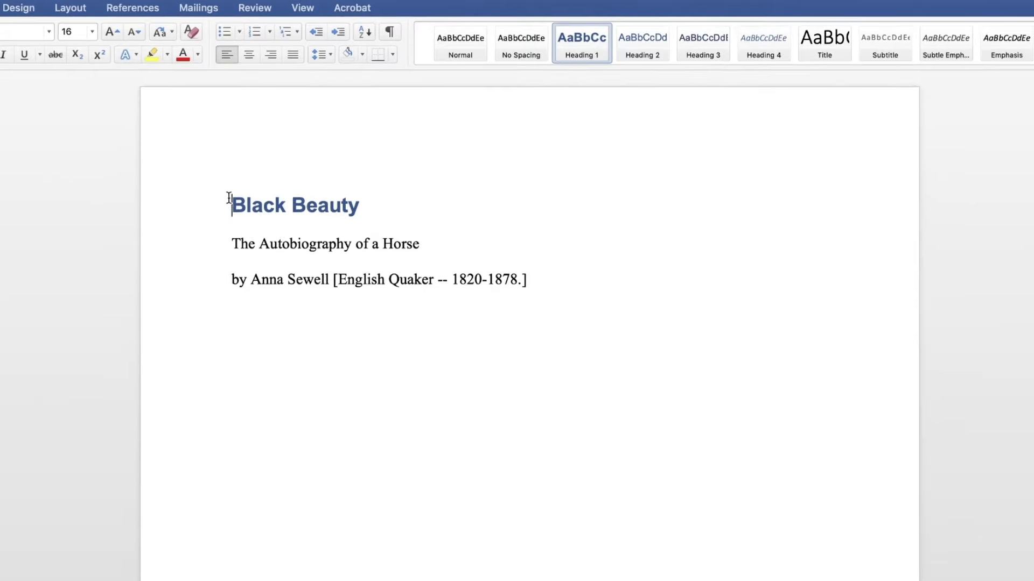
{"action": "triple_click", "coordinate": [264, 205]}
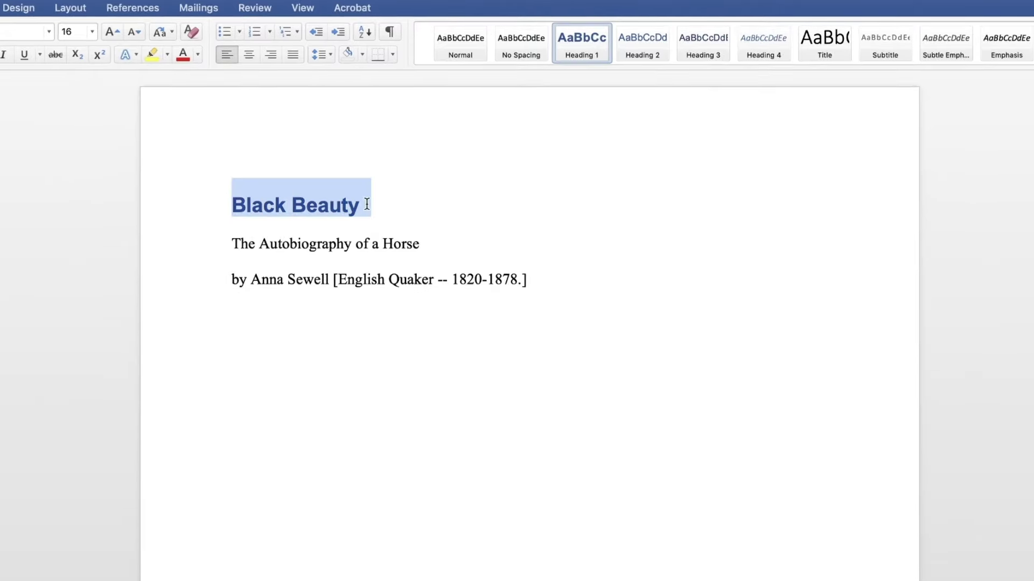
{"action": "left_click", "coordinate": [367, 204]}
{"action": "left_click", "coordinate": [231, 206]}
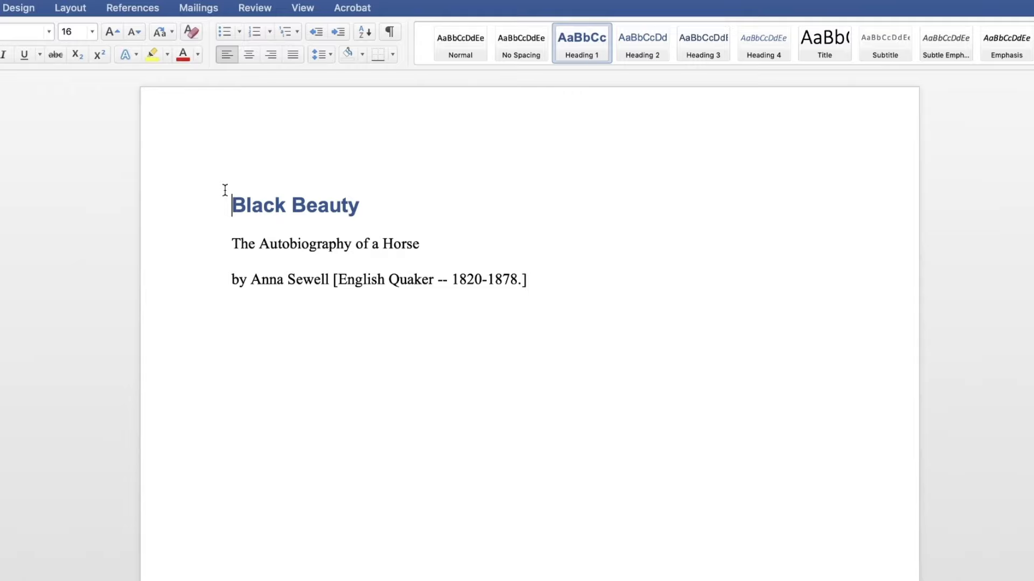
- Set the document Title property to 'Black Beauty' and enter the author's name
{"action": "left_click", "coordinate": [55, 0]}
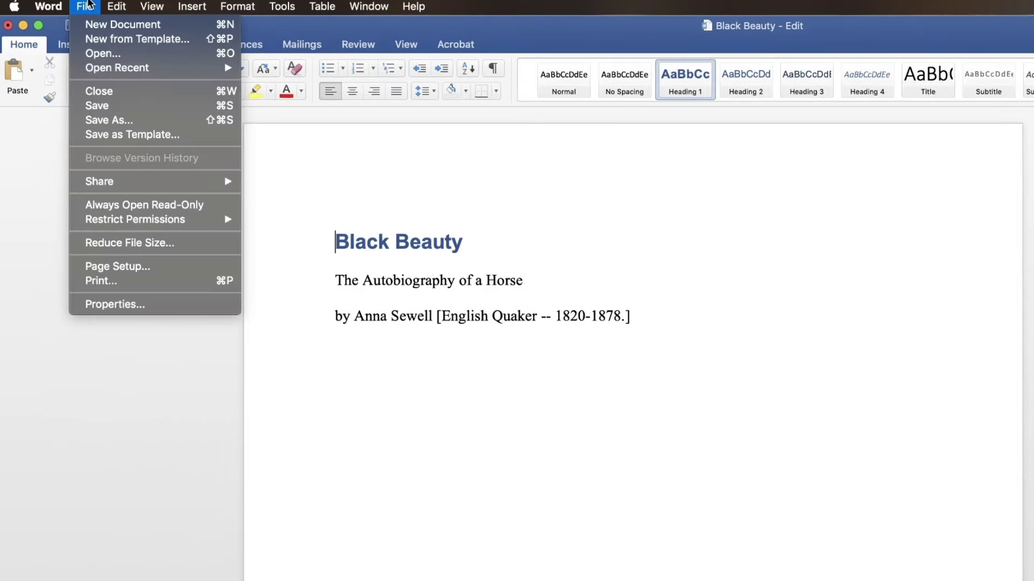
{"action": "left_click", "coordinate": [124, 305]}
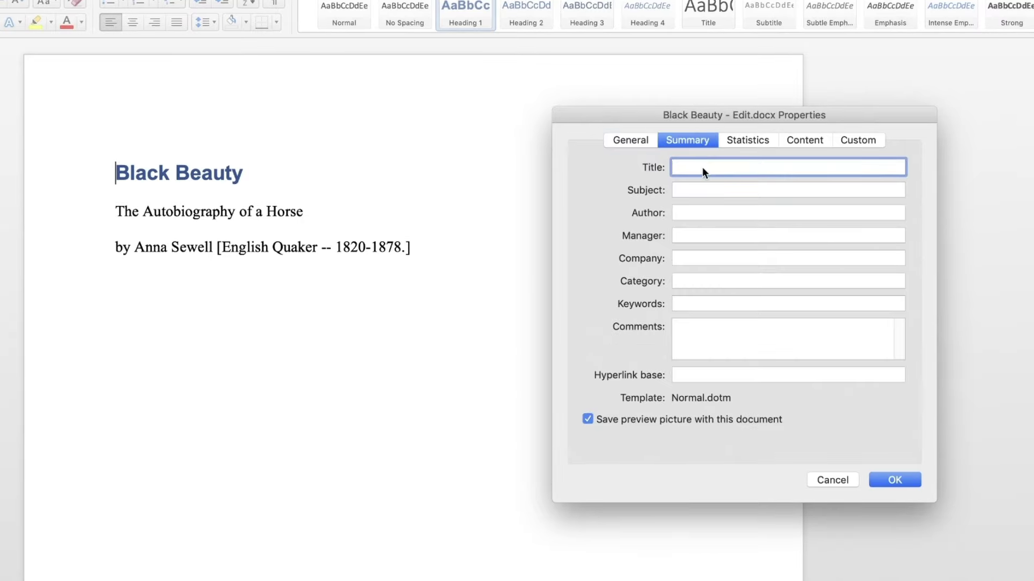
{"action": "type", "text": "Black Beauty"}
{"action": "left_click", "coordinate": [687, 214]}
{"action": "type", "text": "Anna Sewell"}
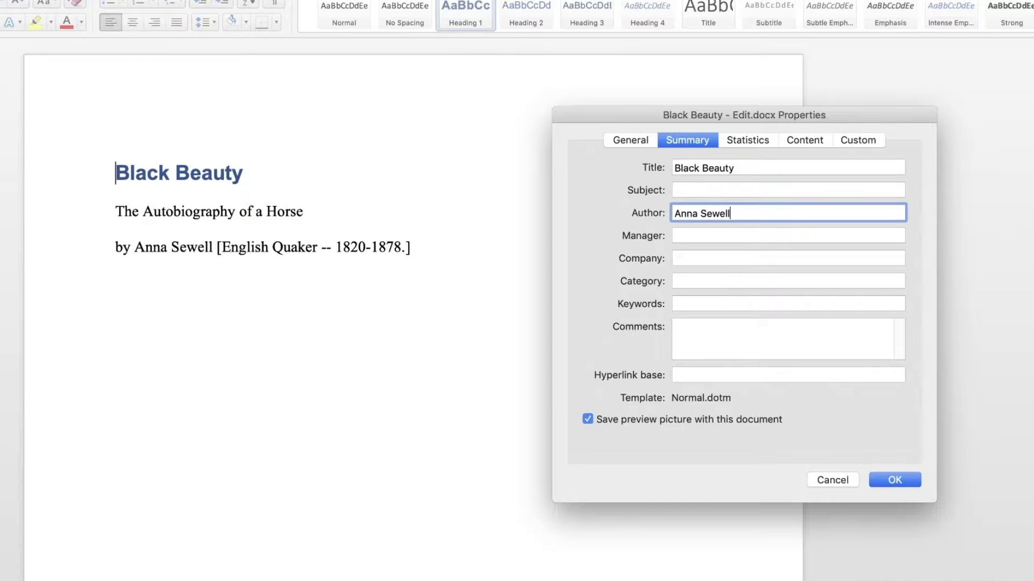
{"action": "left_click", "coordinate": [907, 485]}
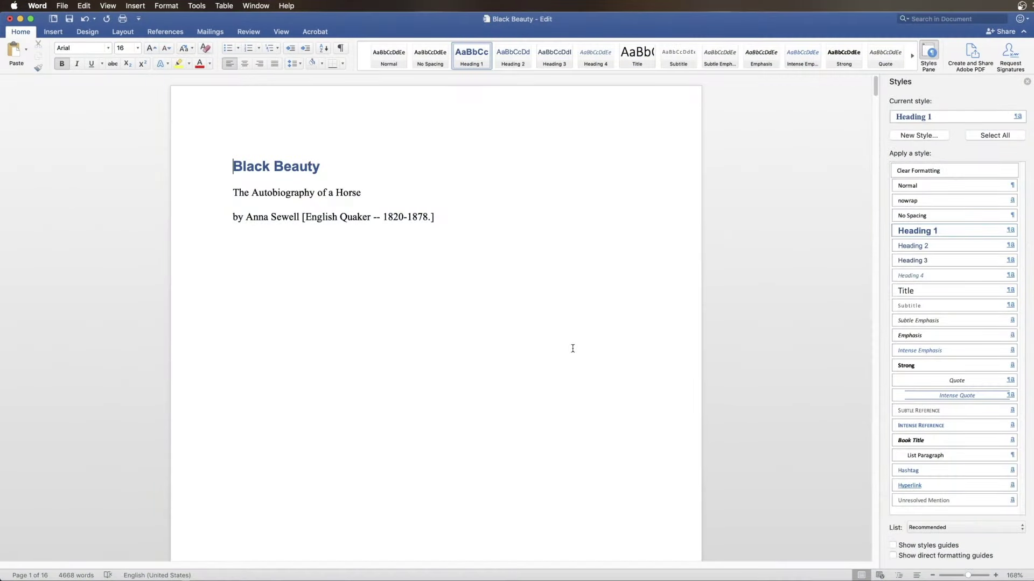
- Turn on the Navigation Pane and show the manuscript's headings outline
{"action": "left_click", "coordinate": [277, 31]}
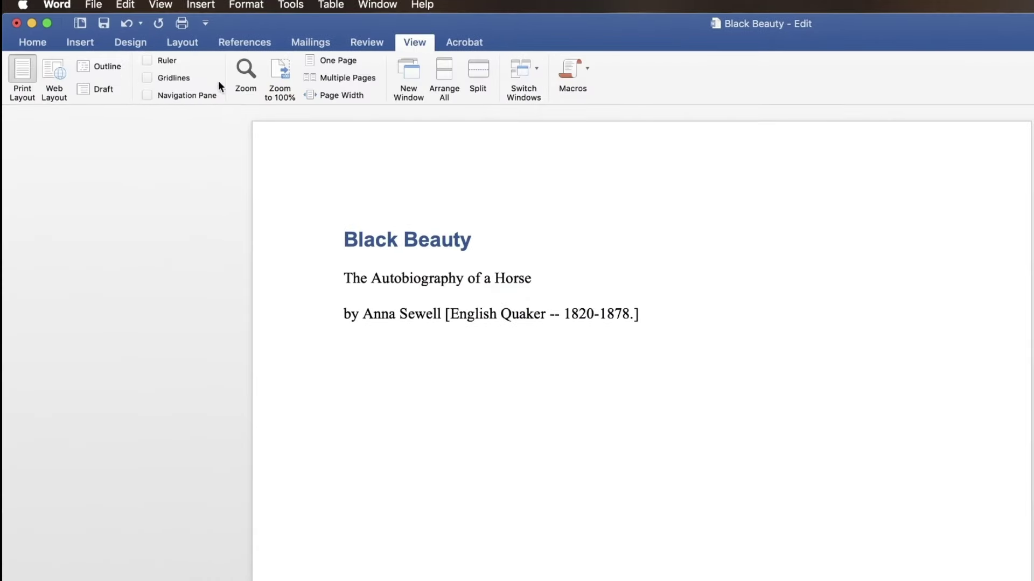
{"action": "left_click", "coordinate": [150, 96]}
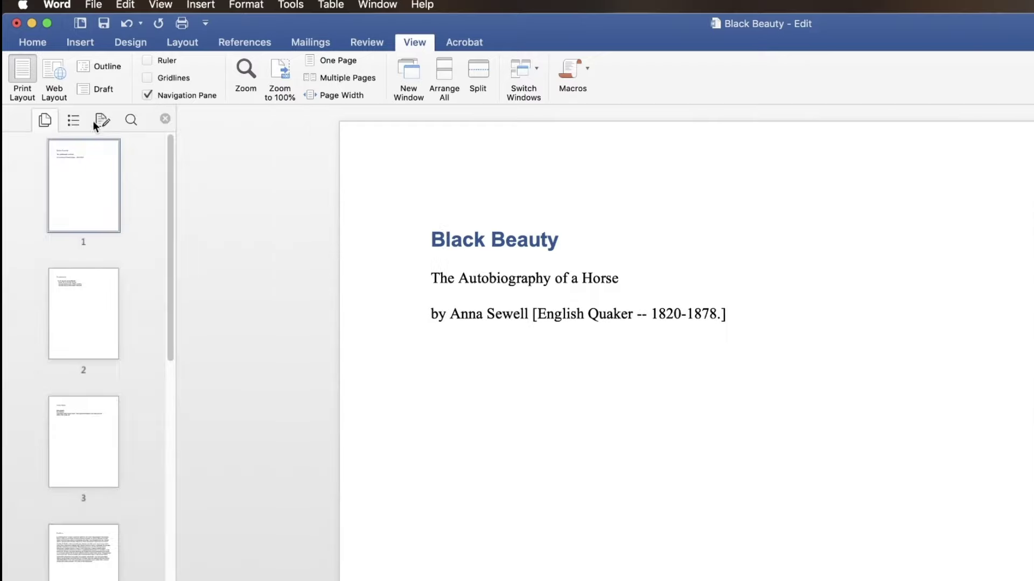
{"action": "left_click", "coordinate": [73, 121]}
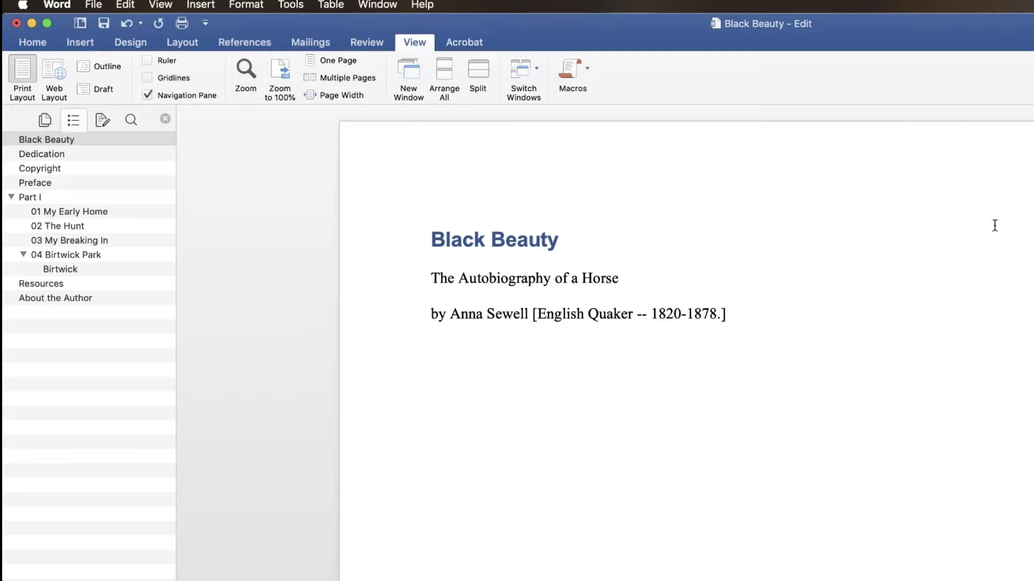
- Scroll past the Dedication and Preface to chapter 01 My Early Home
{"action": "scroll", "coordinate": [995, 224], "scroll_direction": "down", "scroll_amount": 15}
{"action": "scroll", "coordinate": [686, 344], "scroll_direction": "down", "scroll_amount": 20}
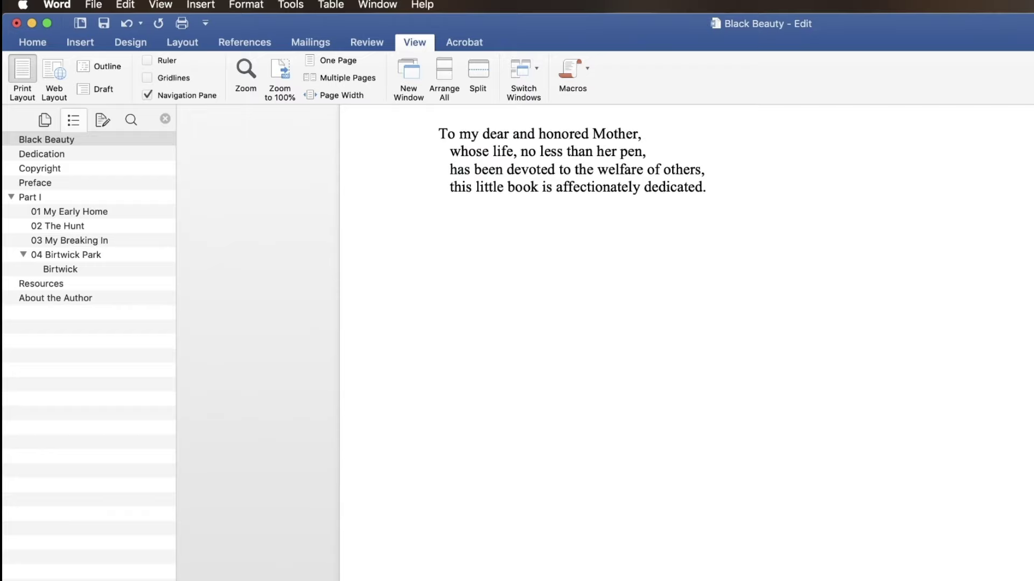
{"action": "scroll", "coordinate": [686, 345], "scroll_direction": "down", "scroll_amount": 20}
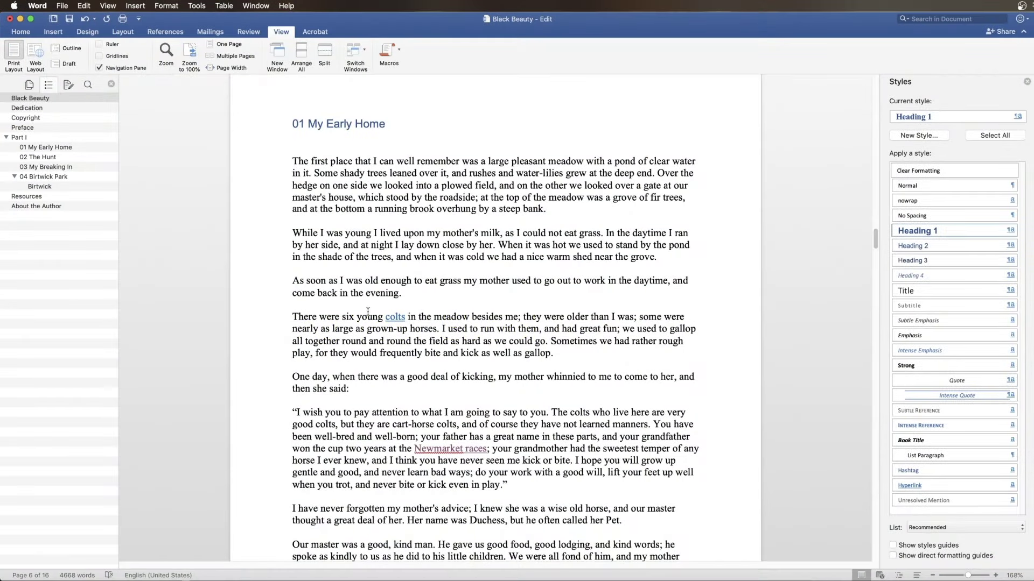
- Test the colts and Newmarket races links, then save as 'Black Beauty - Final'
{"action": "left_click", "coordinate": [395, 317]}
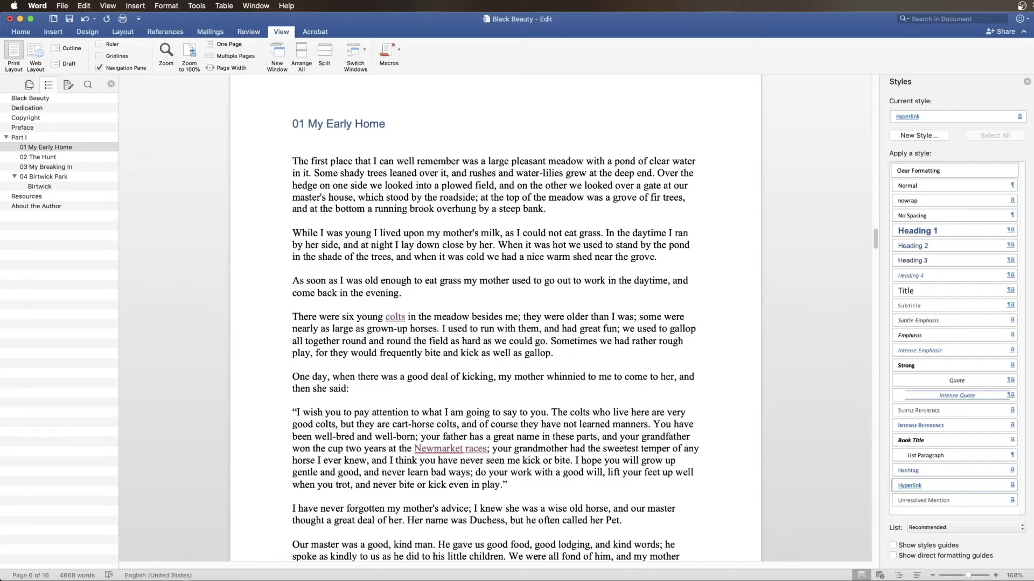
{"action": "left_click", "coordinate": [457, 450]}
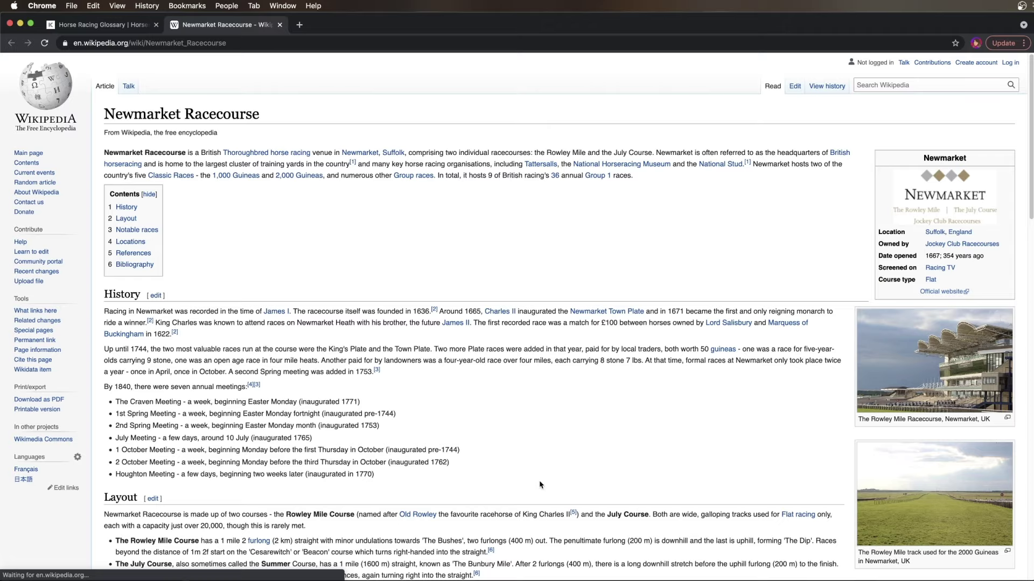
{"action": "left_click", "coordinate": [61, 5]}
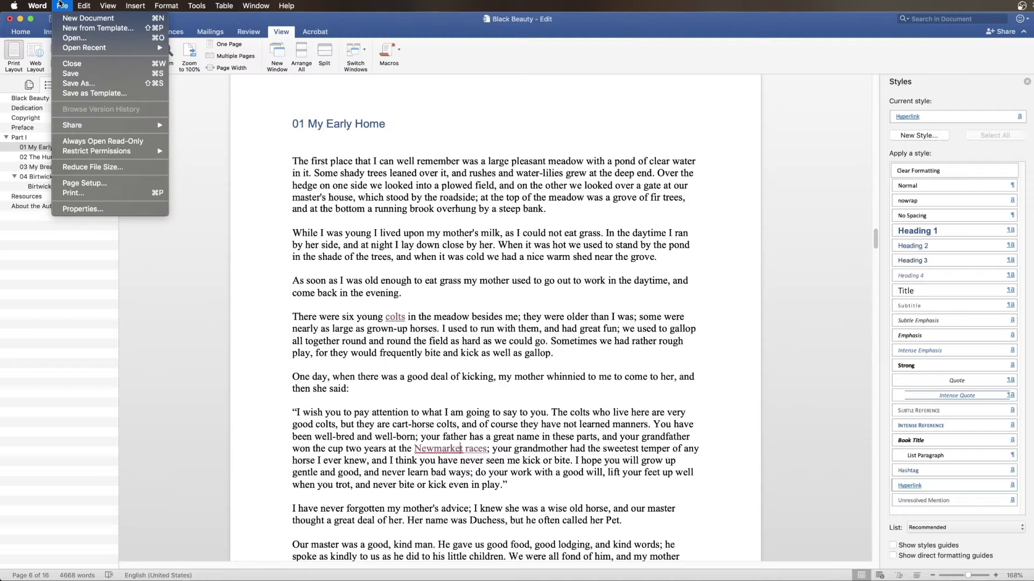
{"action": "left_click", "coordinate": [75, 83]}
{"action": "left_click", "coordinate": [535, 51]}
{"action": "double_click", "coordinate": [535, 51]}
{"action": "type", "text": "Final"}
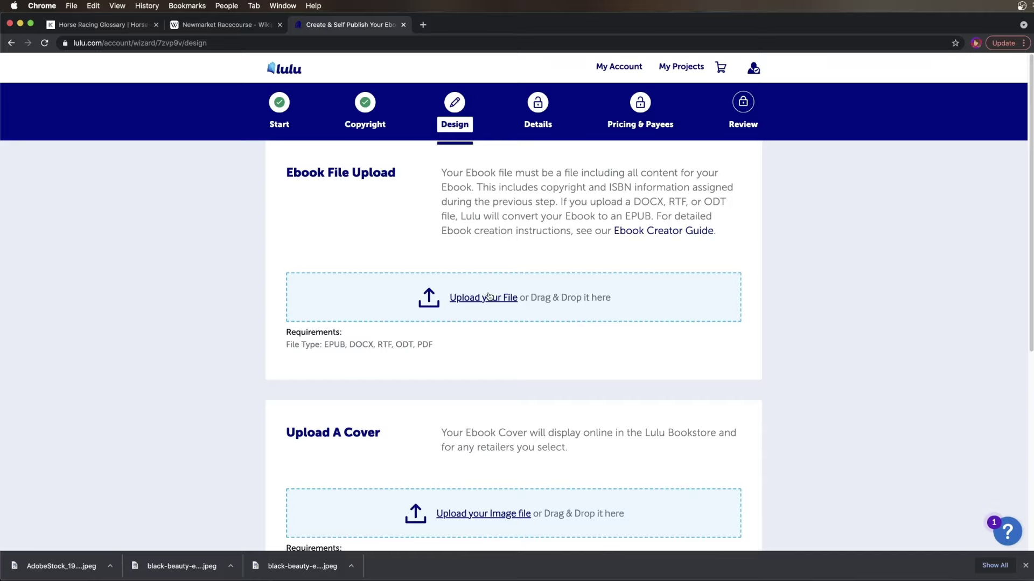
- Upload Black Beauty - Final to Lulu and open the converted Black Beauty - Final.epub
{"action": "left_click", "coordinate": [489, 297]}
{"action": "left_click", "coordinate": [302, 110]}
{"action": "left_click", "coordinate": [856, 578]}
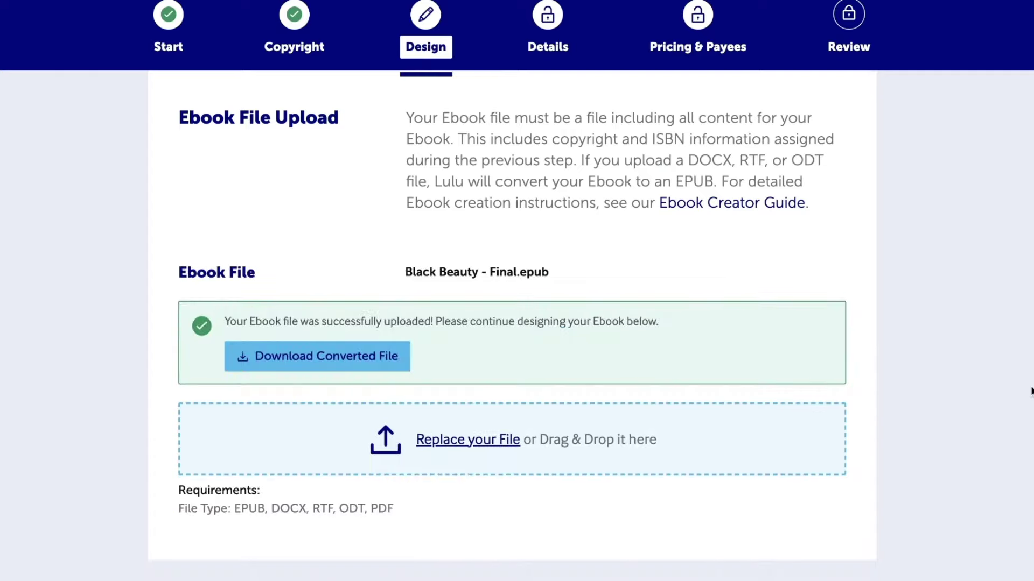
{"action": "left_click", "coordinate": [323, 359]}
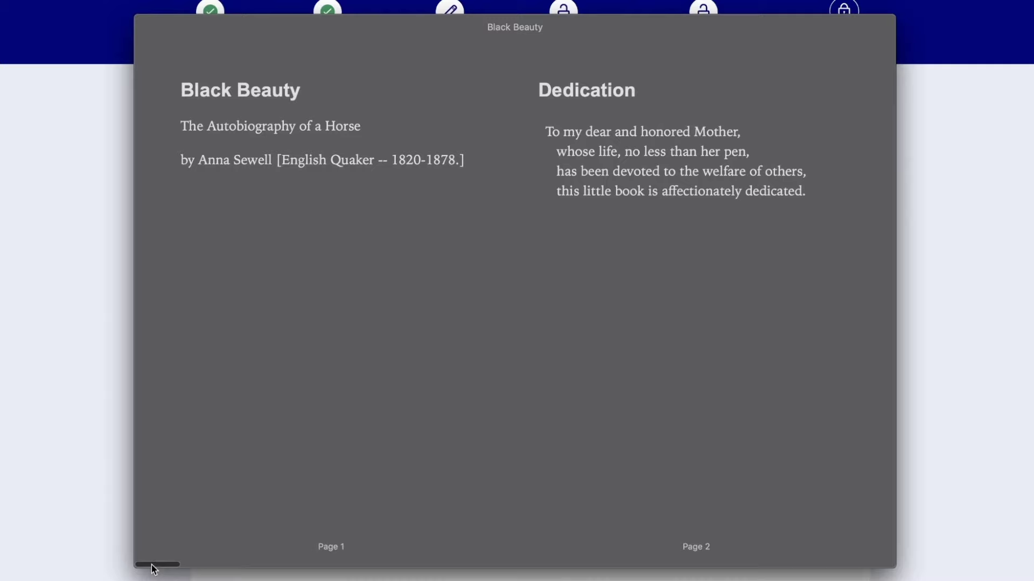
- Check the ebook's table of contents and jump to chapter 01 My Early Home
{"action": "left_click", "coordinate": [213, 28]}
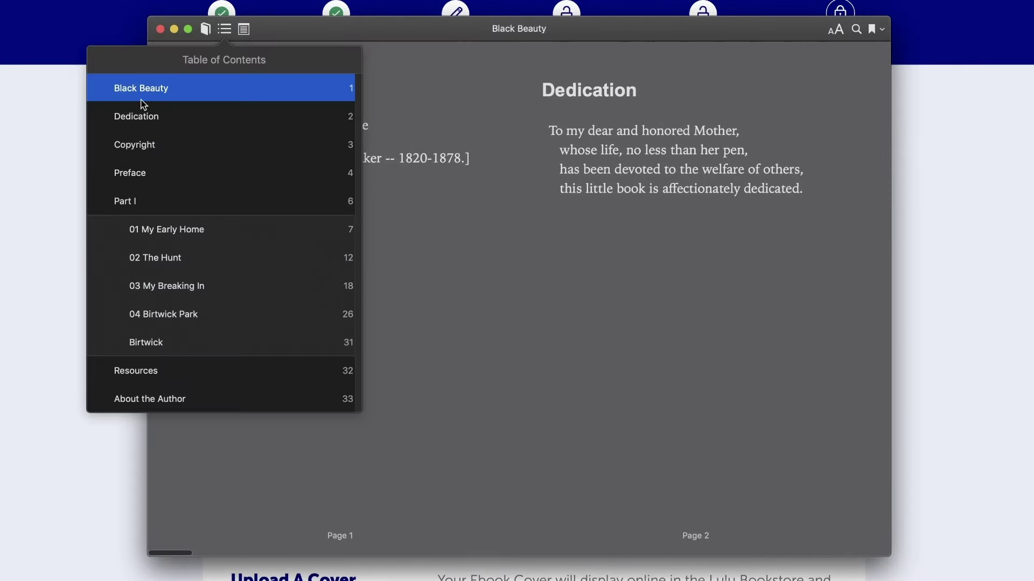
{"action": "left_click", "coordinate": [160, 143]}
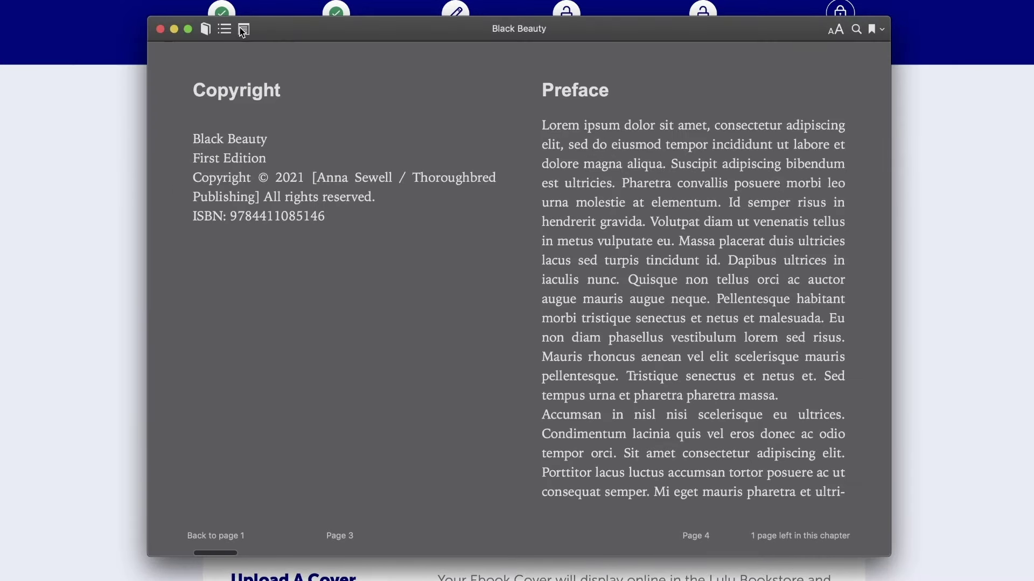
{"action": "left_click", "coordinate": [226, 31]}
{"action": "left_click", "coordinate": [171, 230]}
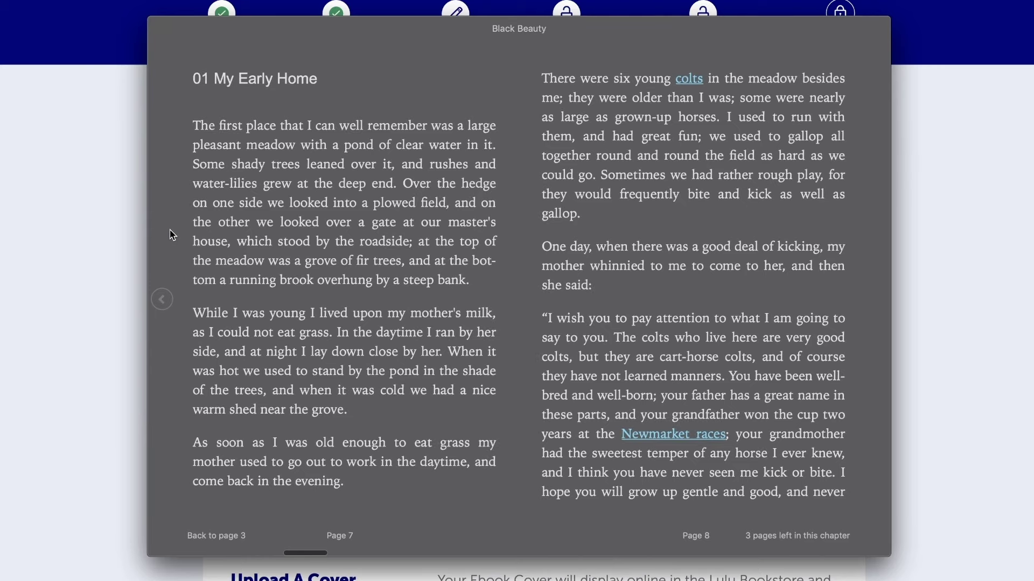
{"action": "left_click", "coordinate": [226, 30]}
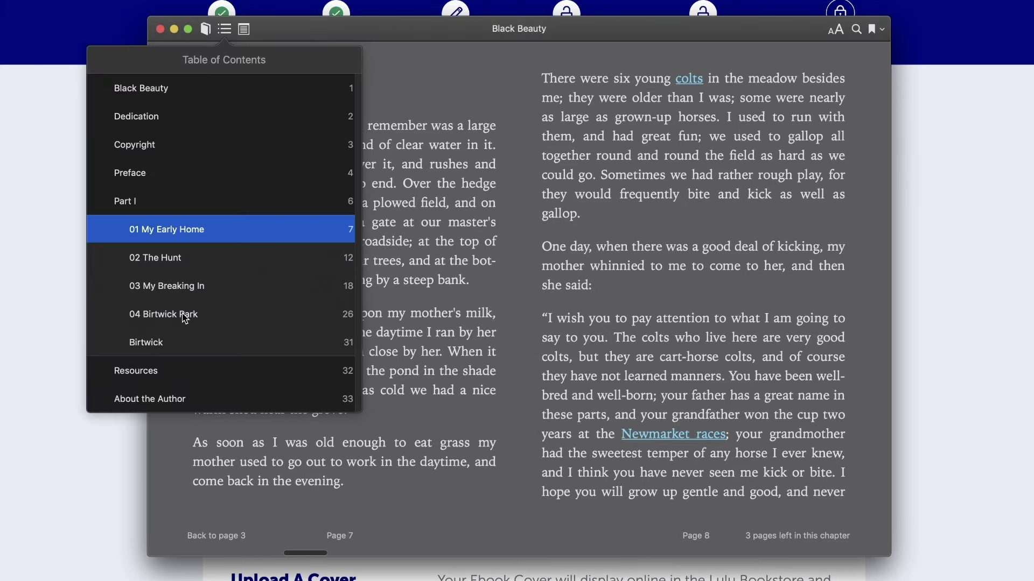